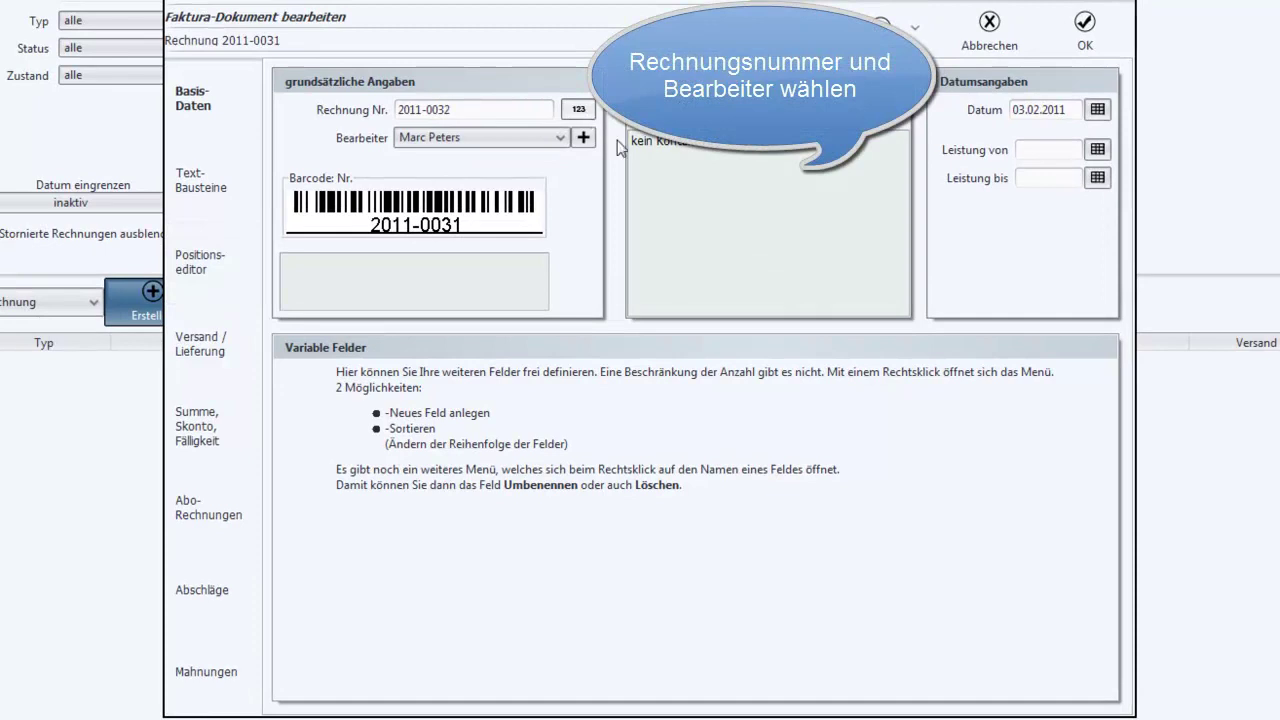
- Keep the preset clerk as the invoice's Bearbeiter and assign the fourth contact in the contact list as recipient
left_click(556, 138)
left_click(513, 180)
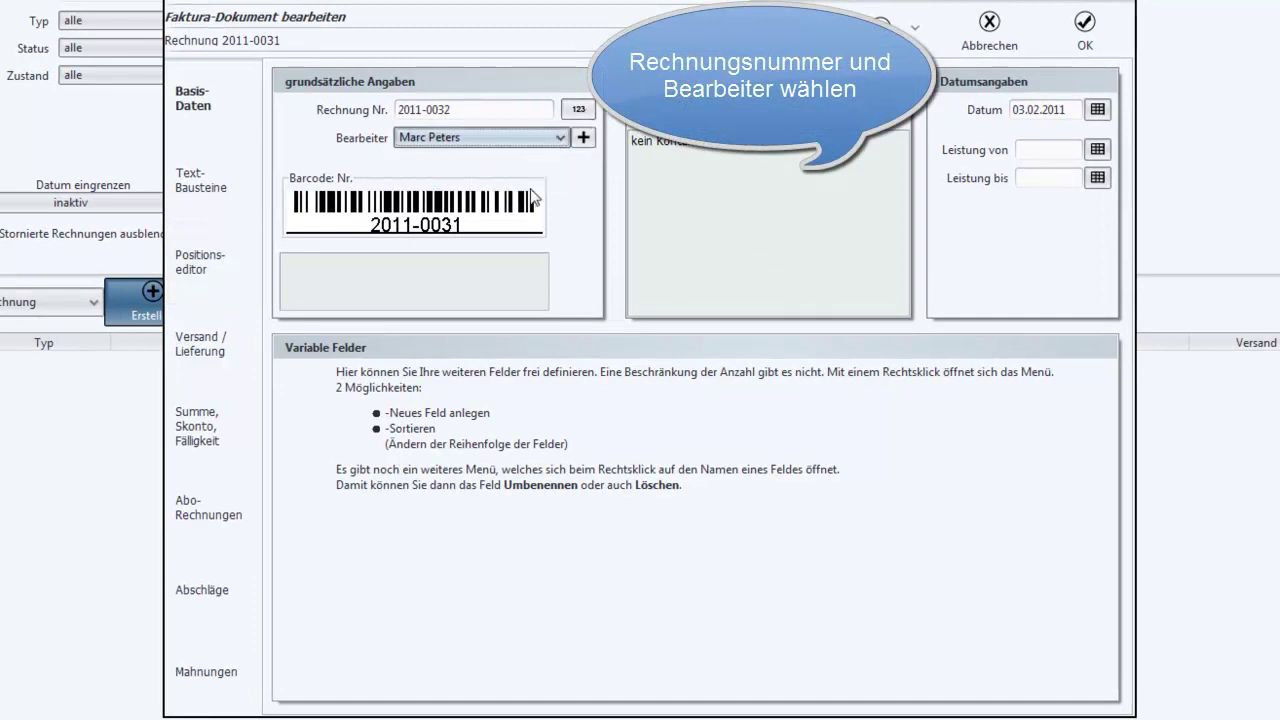
left_click(738, 114)
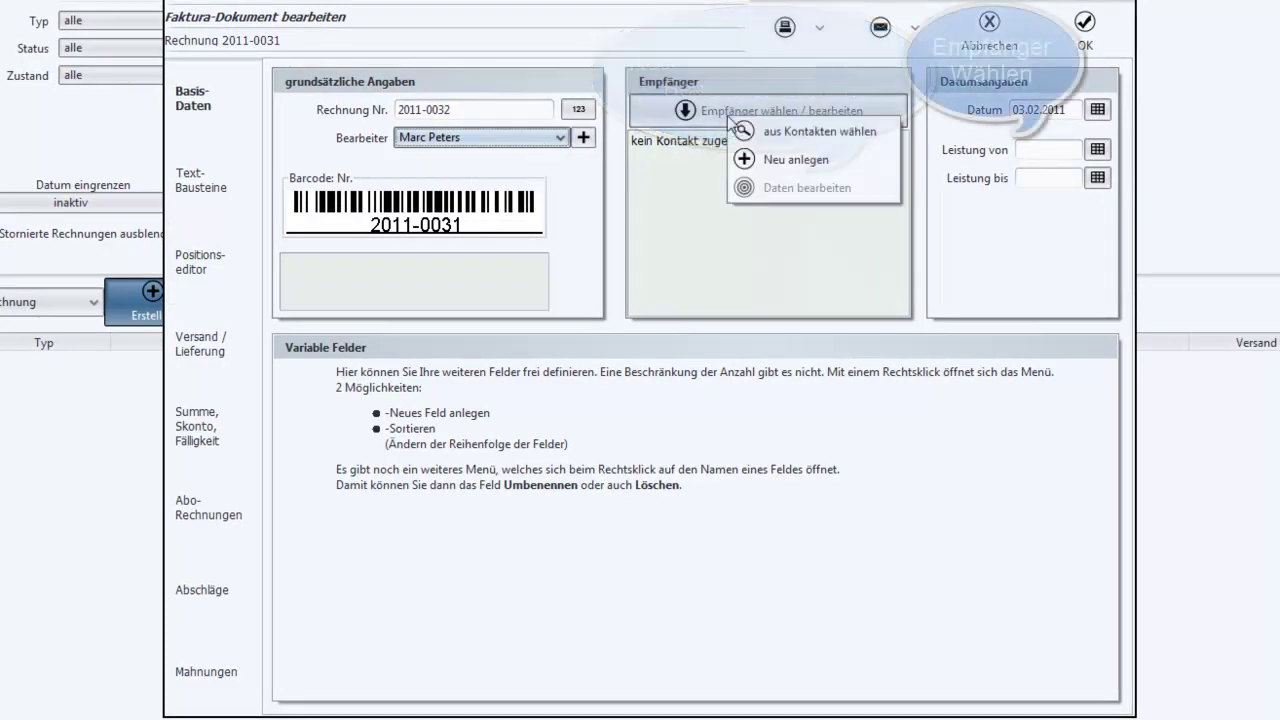
left_click(785, 132)
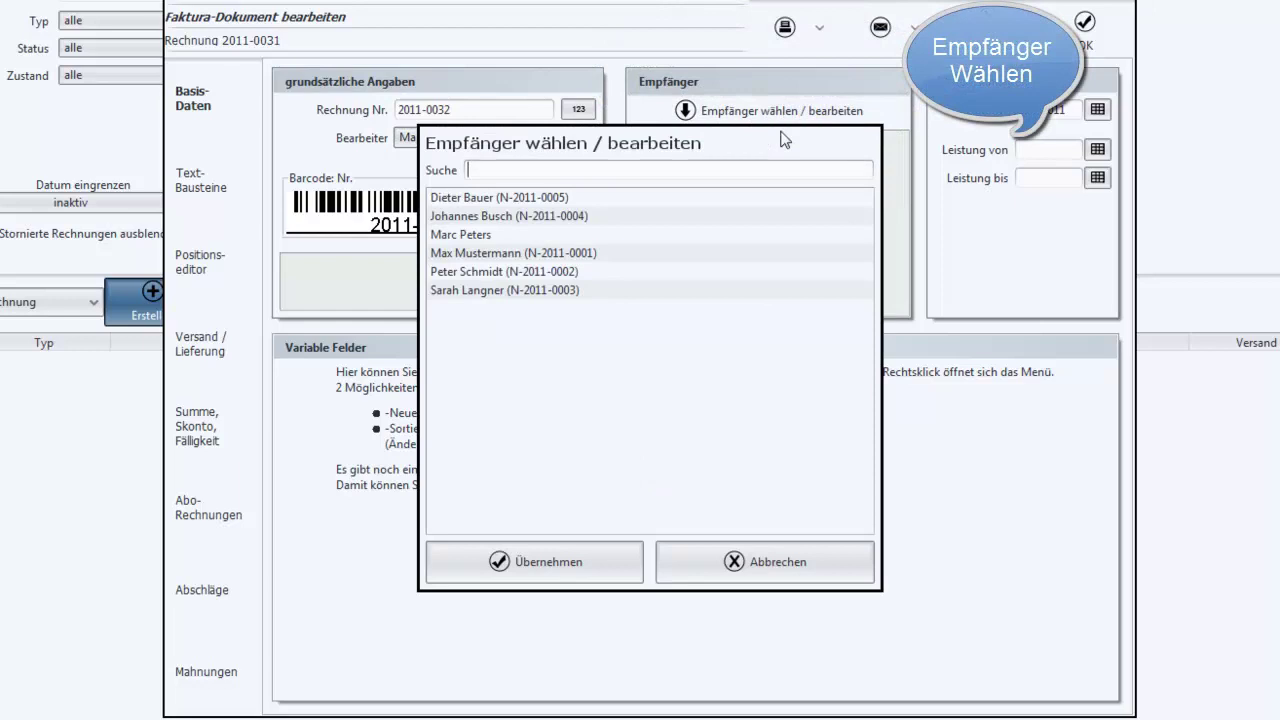
left_click(605, 253)
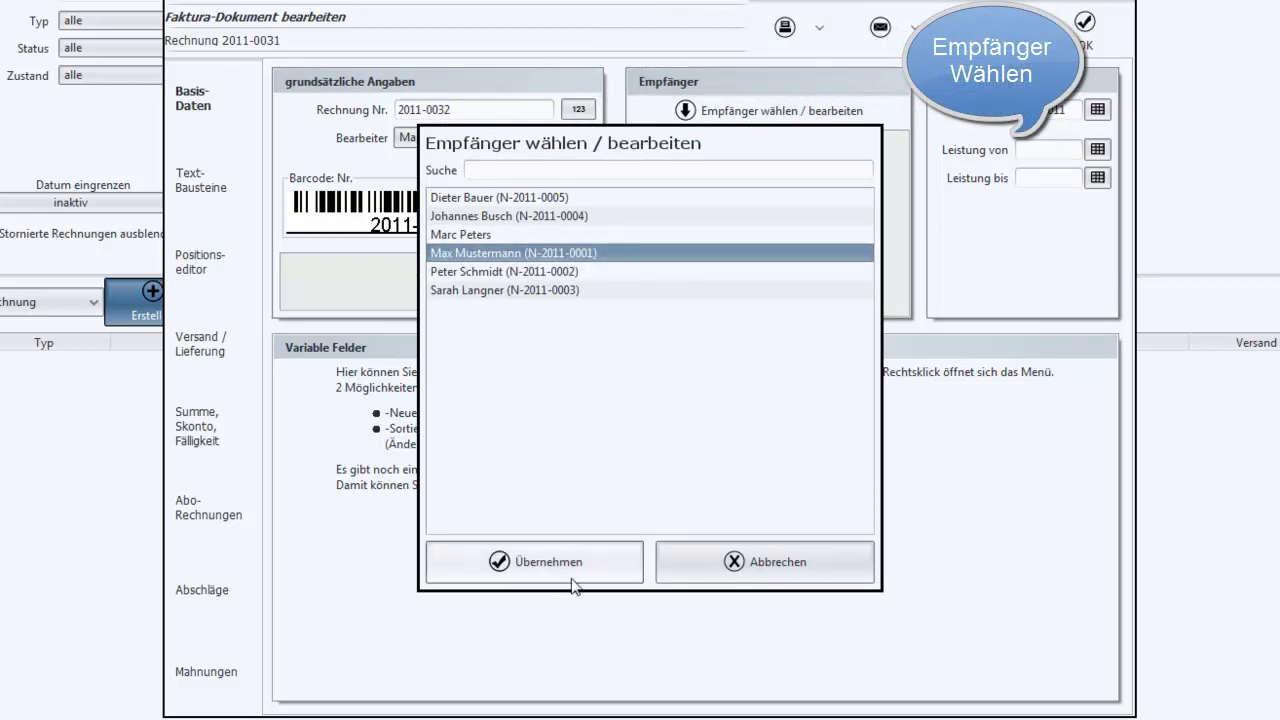
left_click(570, 577)
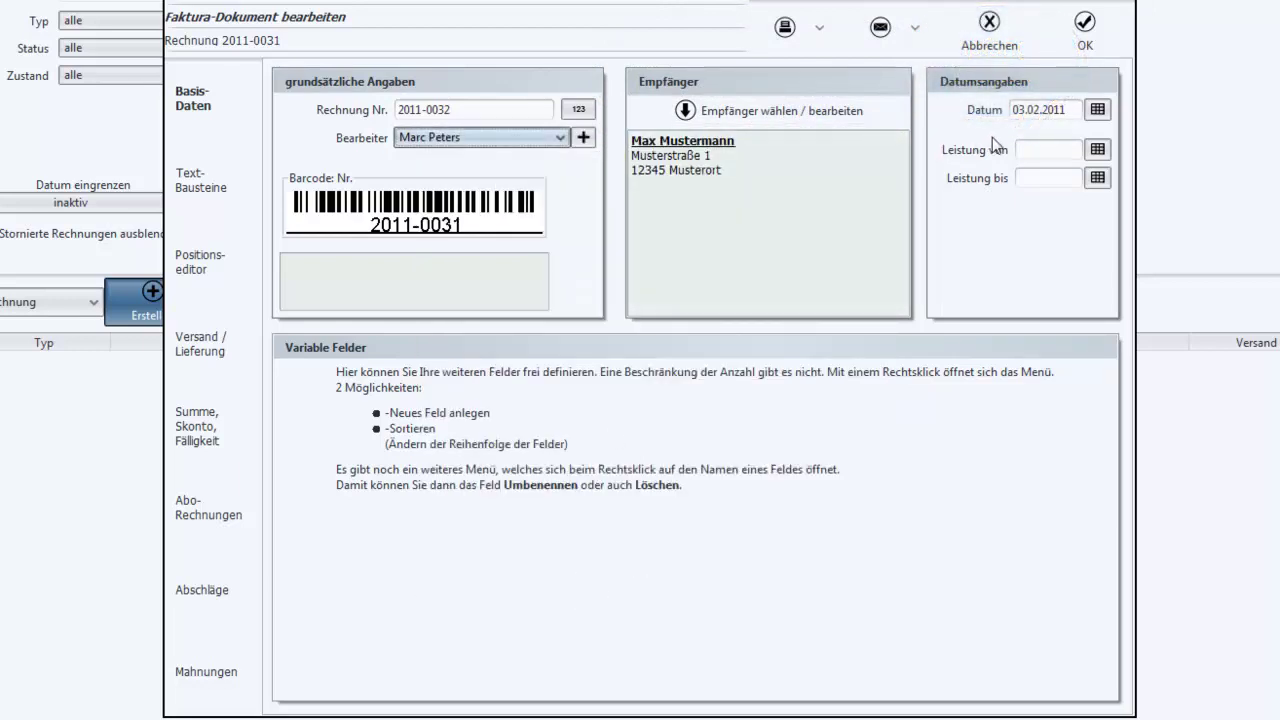
- Set the invoice's service period with both Leistung von and Leistung bis on 04.02.2011
left_click(1050, 146)
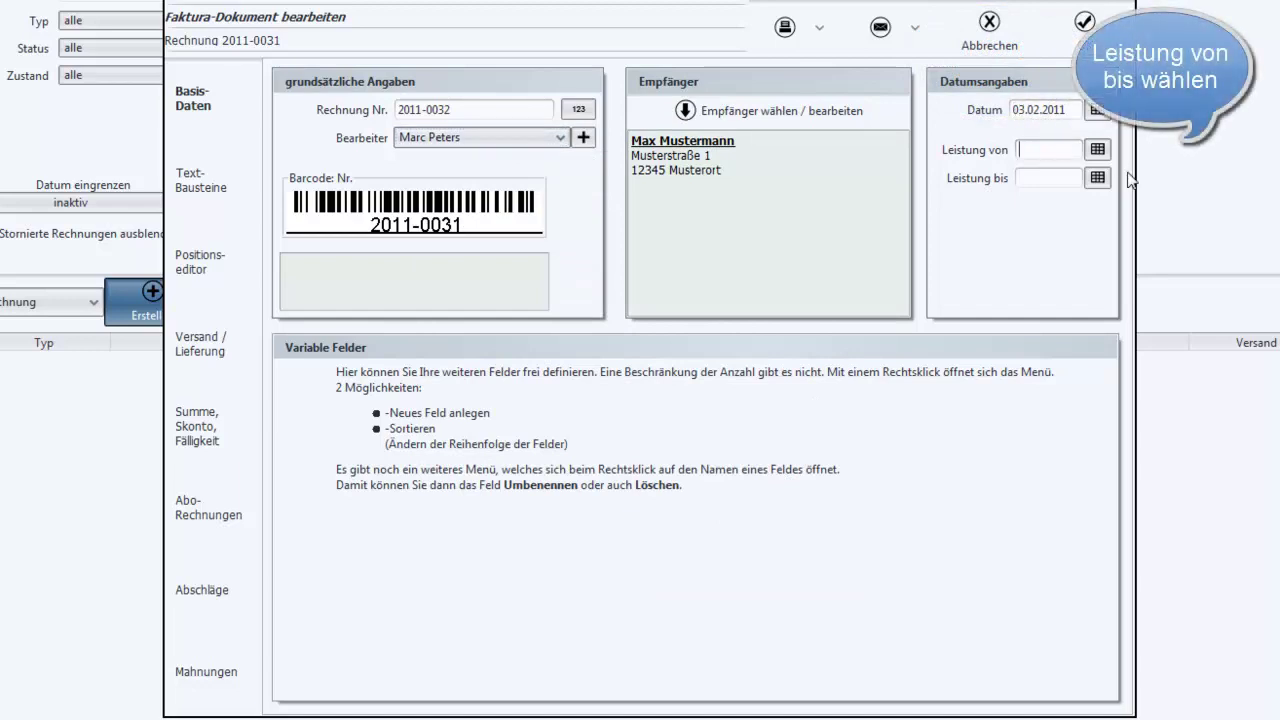
type("04")
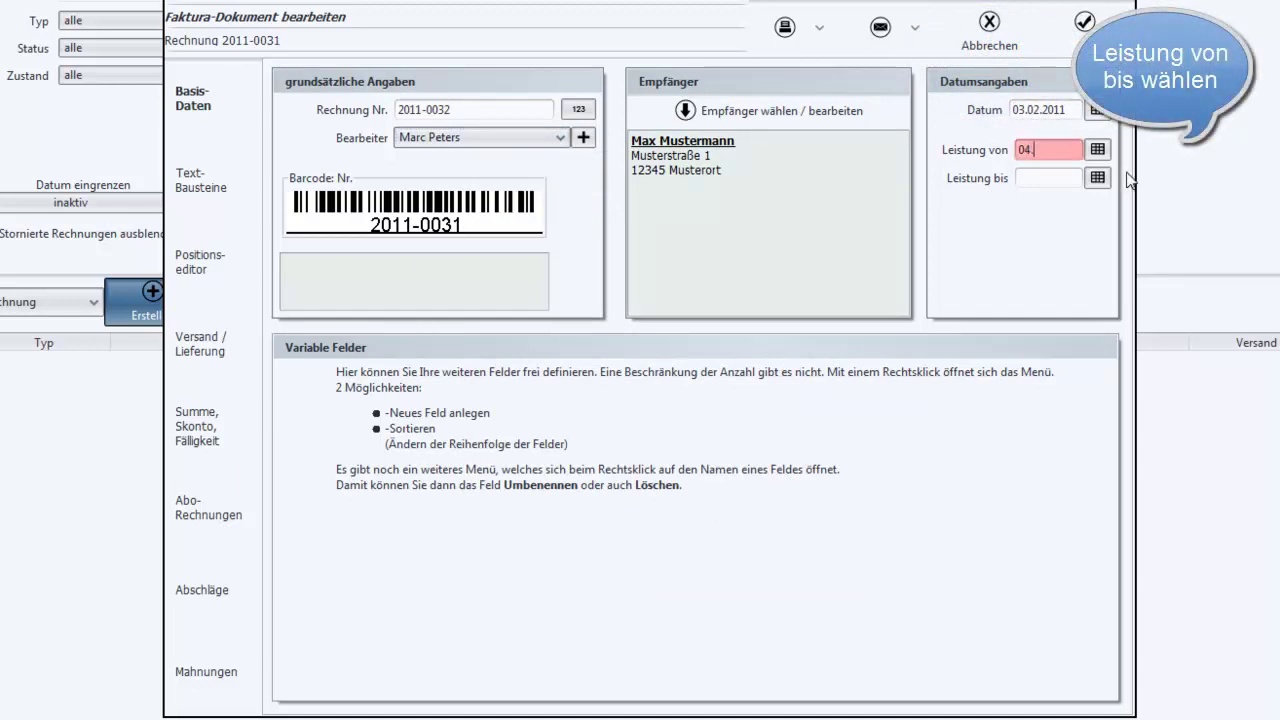
type(".02.2011")
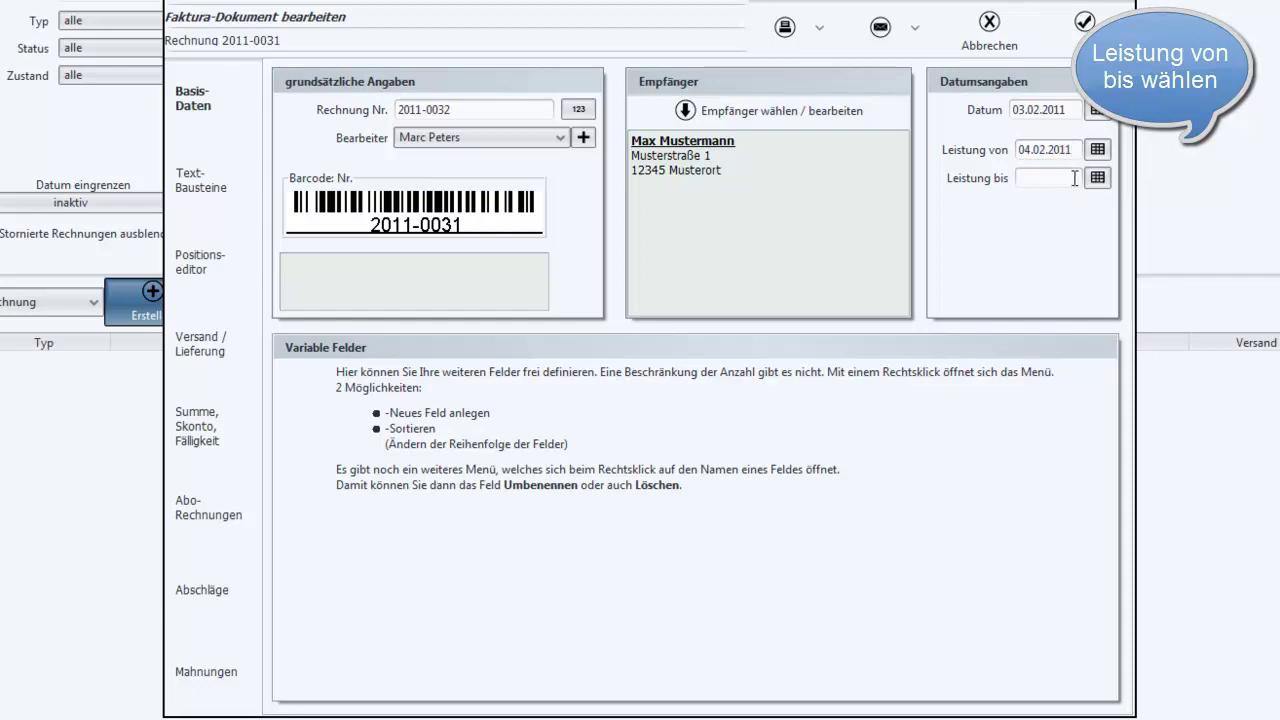
left_click(1074, 178)
type("04.02.")
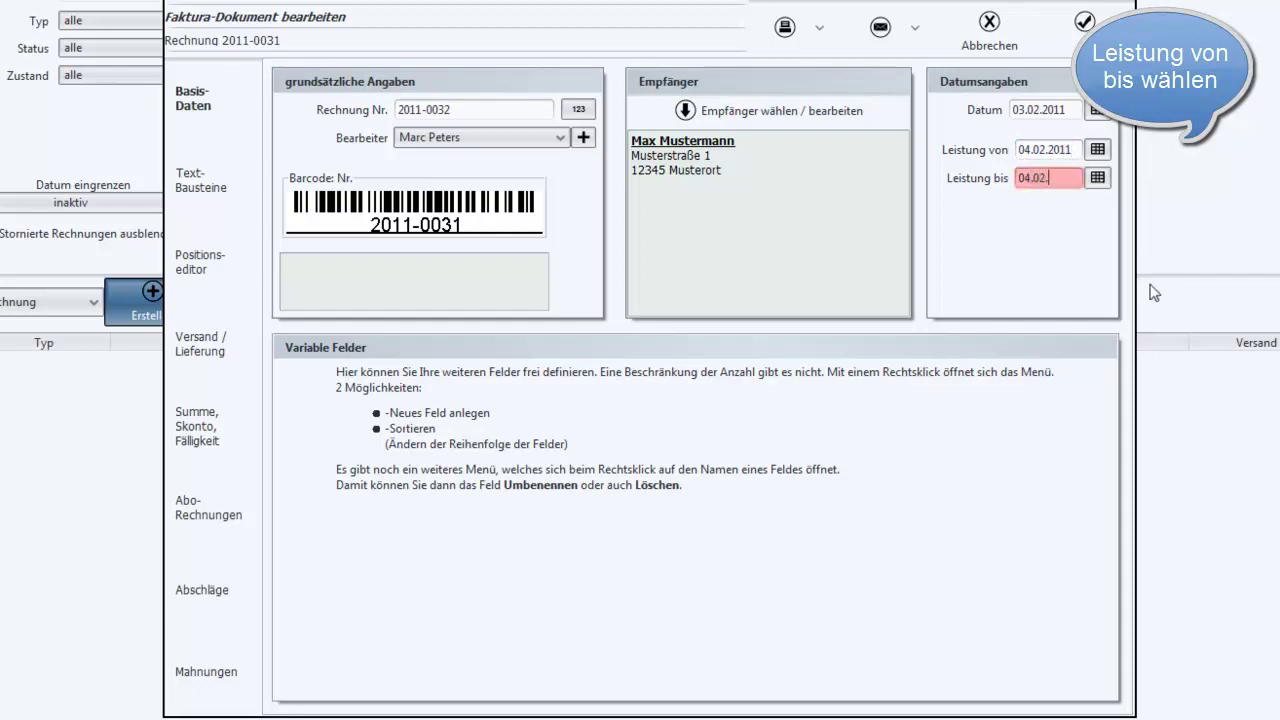
type("2011")
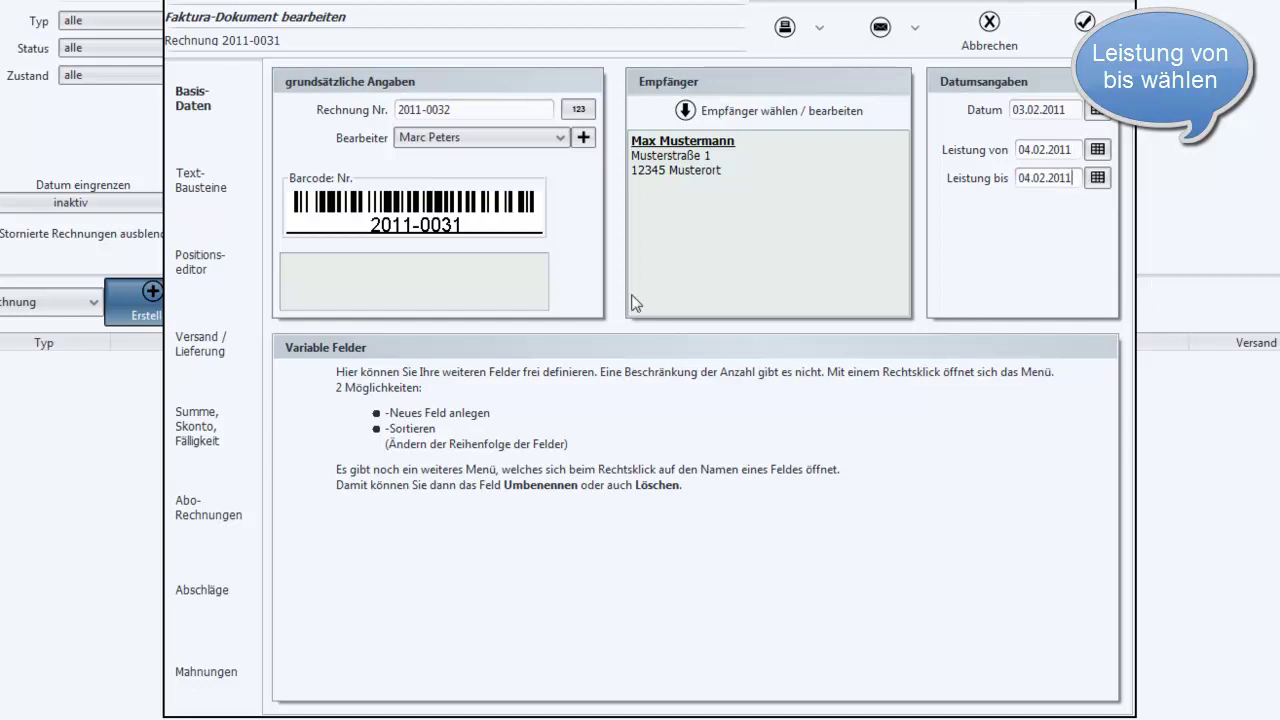
- Add 5 pieces of Zaunelement Sichtschutz 178x178 from the catalog's Fertige Elemente category as an invoice position
left_click(181, 275)
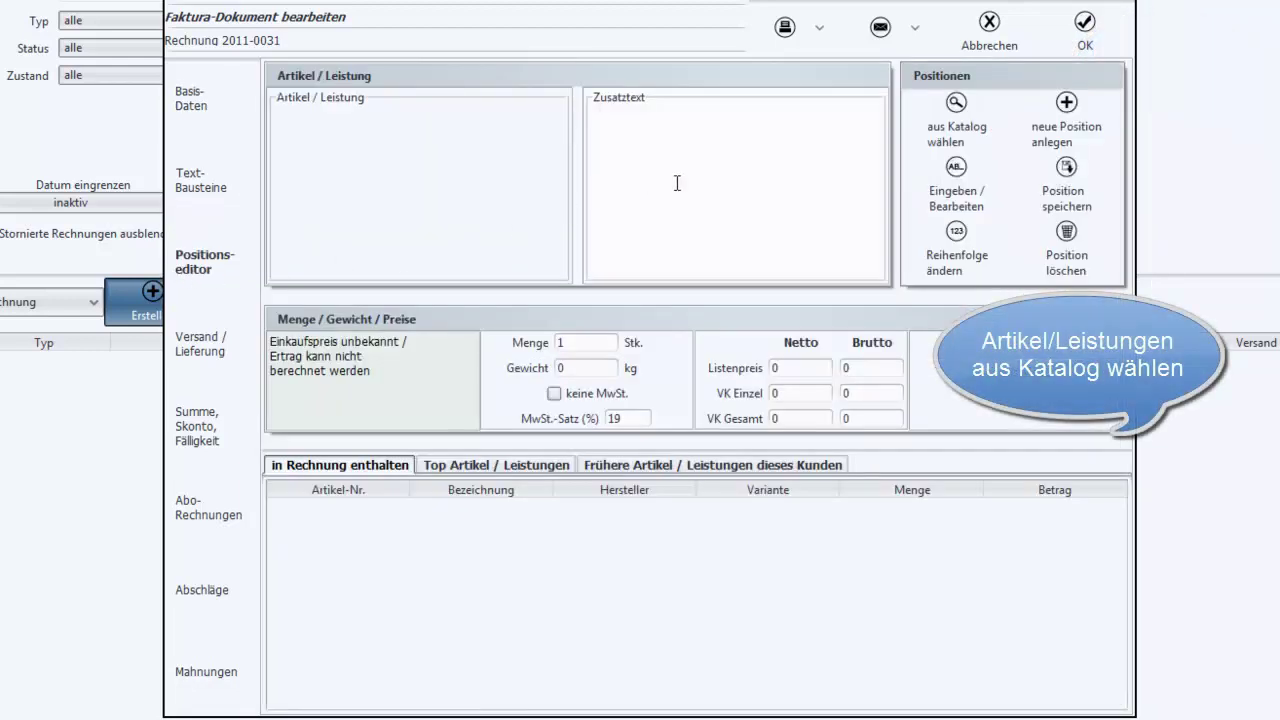
left_click(966, 124)
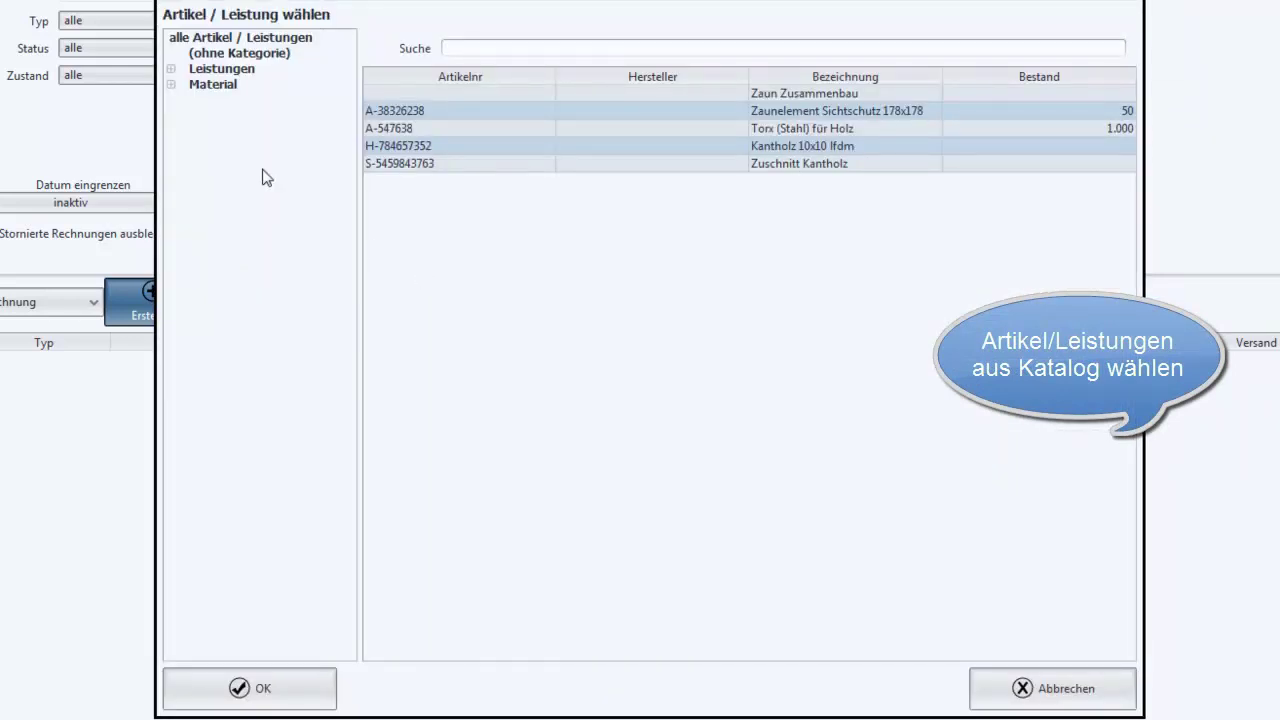
left_click(171, 84)
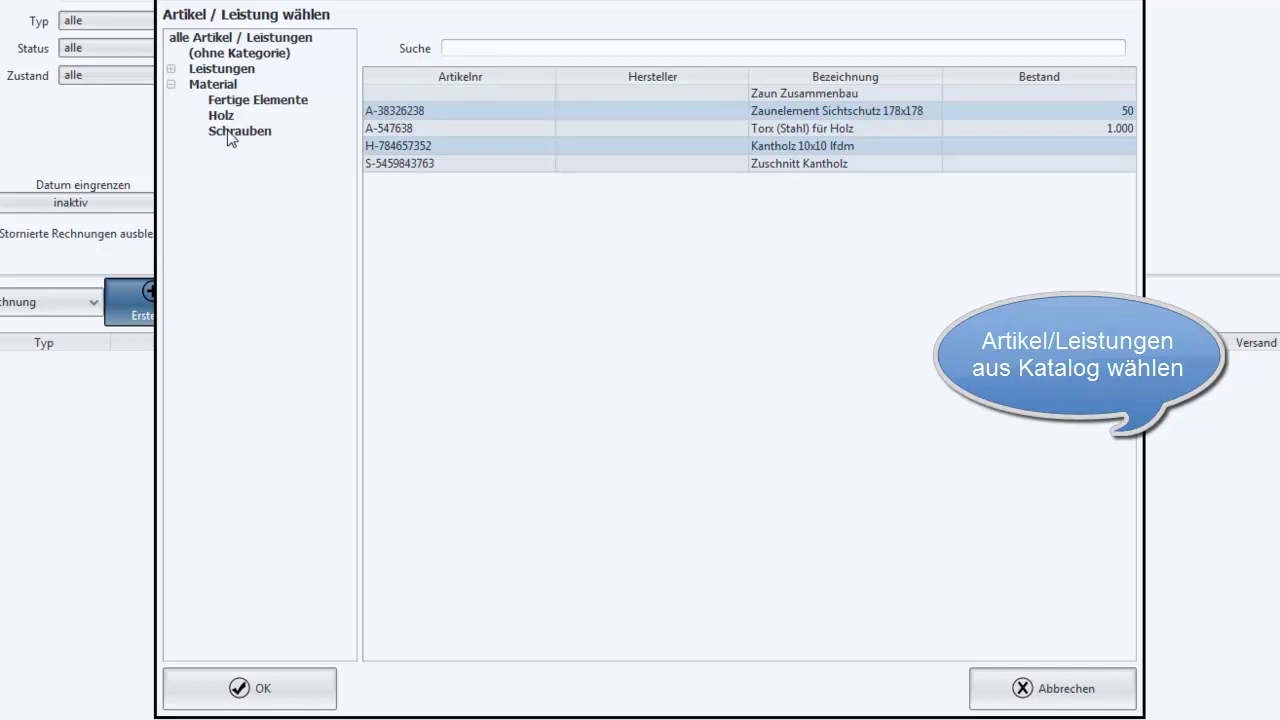
left_click(238, 103)
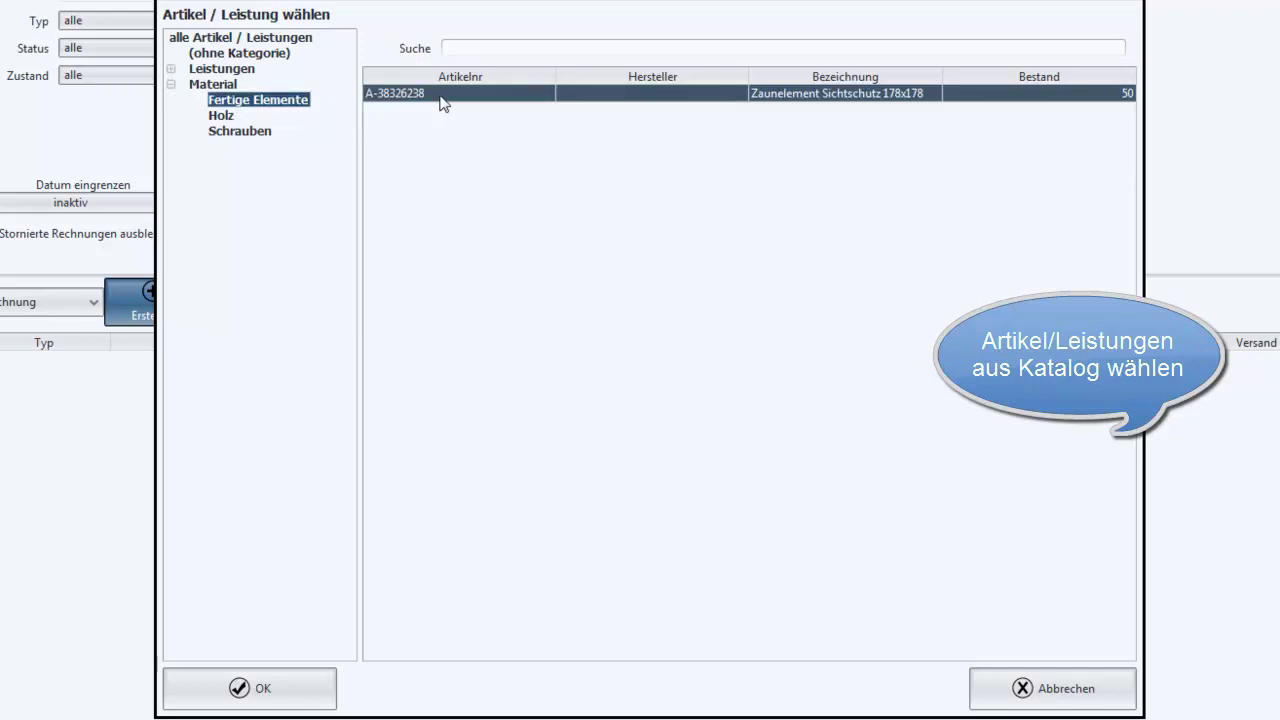
left_click(268, 700)
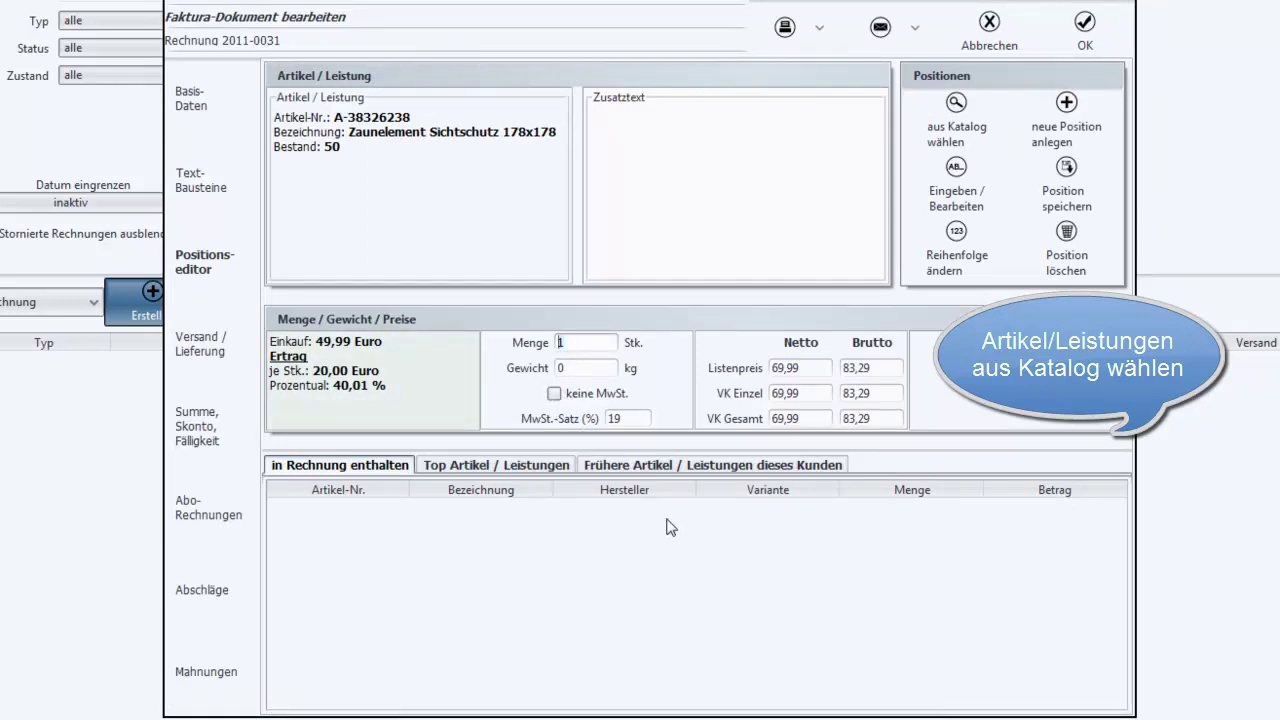
type("5")
left_click(1072, 190)
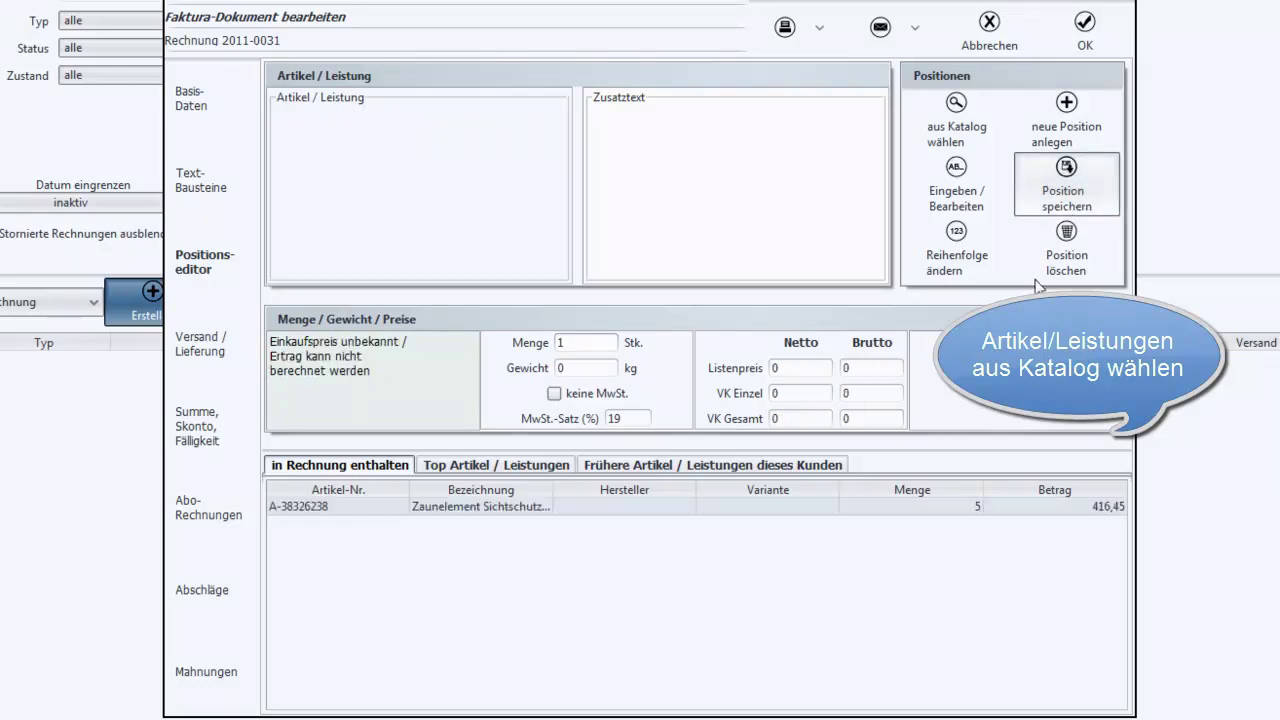
- Add 50 pieces of Torx (Stahl) für Holz in variant 5x60 from the catalog's Schrauben category as an invoice position
left_click(955, 122)
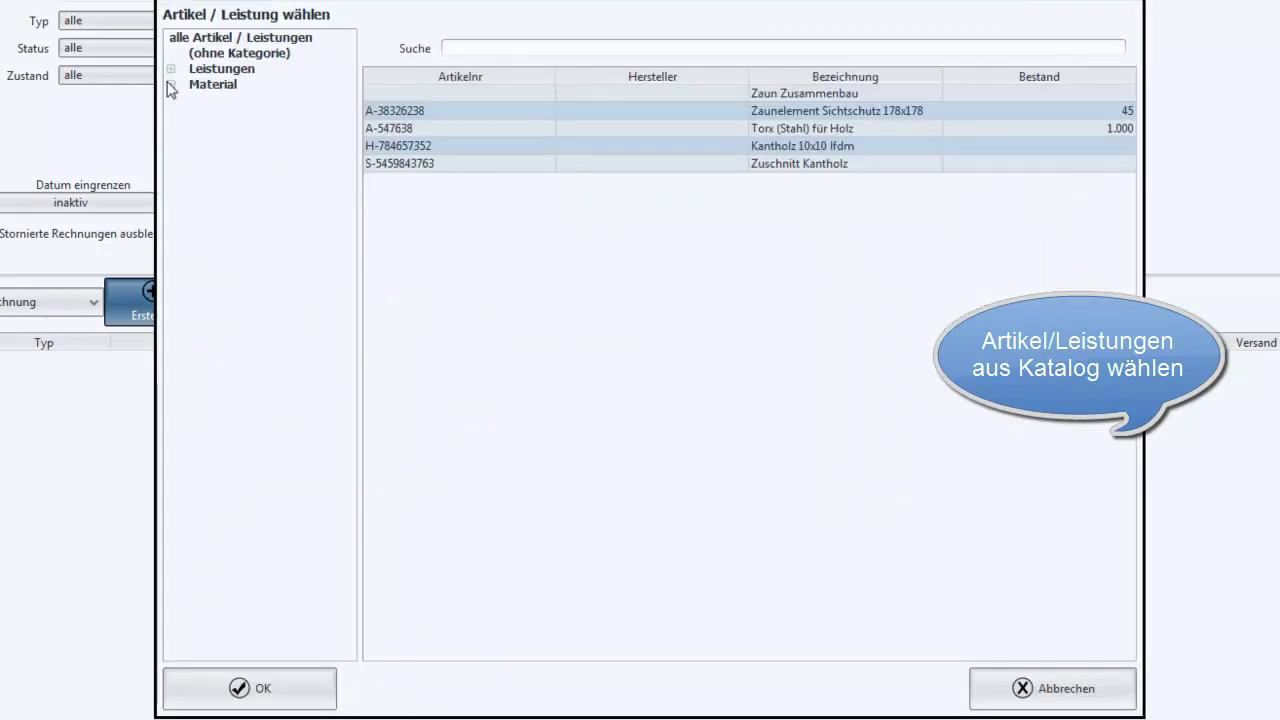
left_click(171, 84)
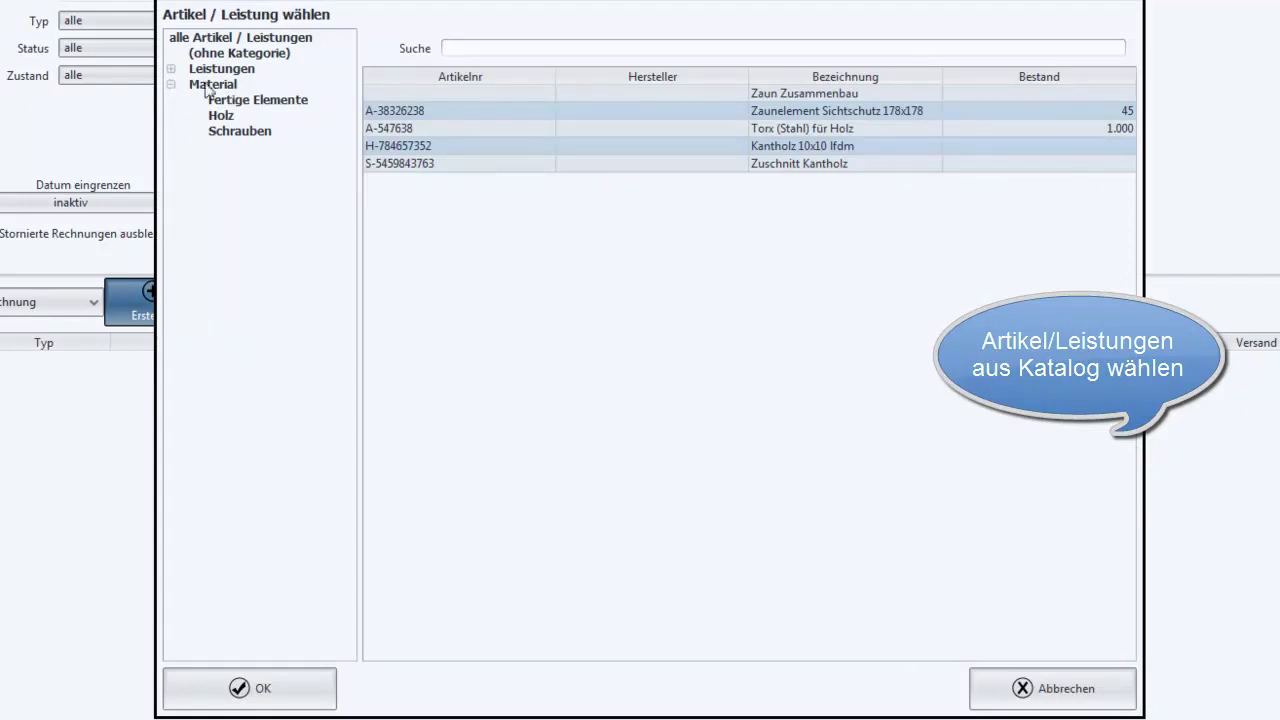
left_click(228, 134)
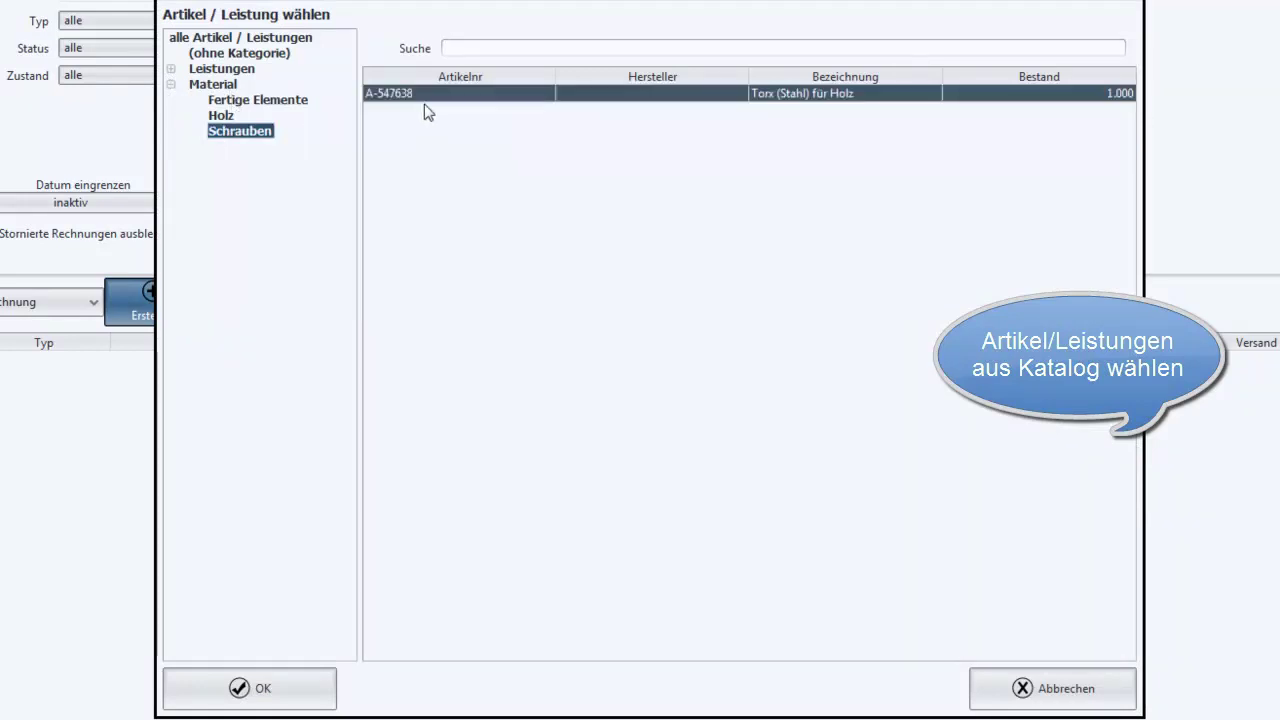
left_click(323, 690)
left_click(486, 216)
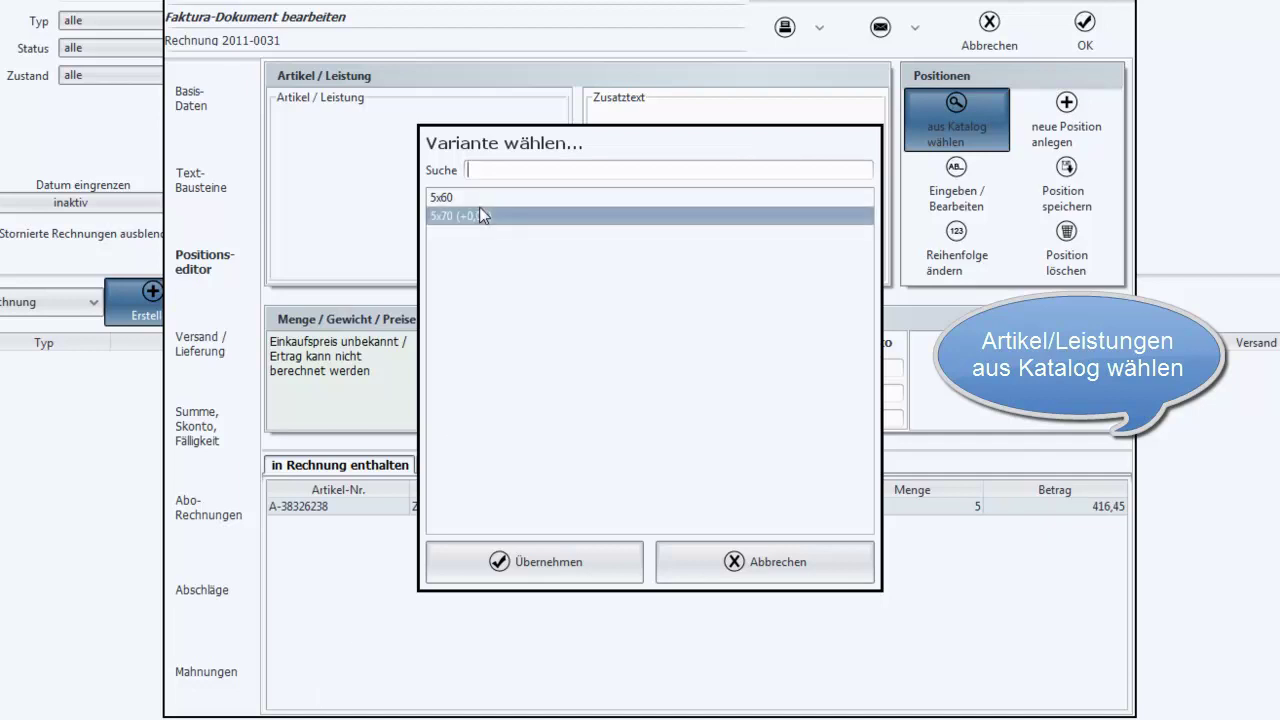
left_click(484, 198)
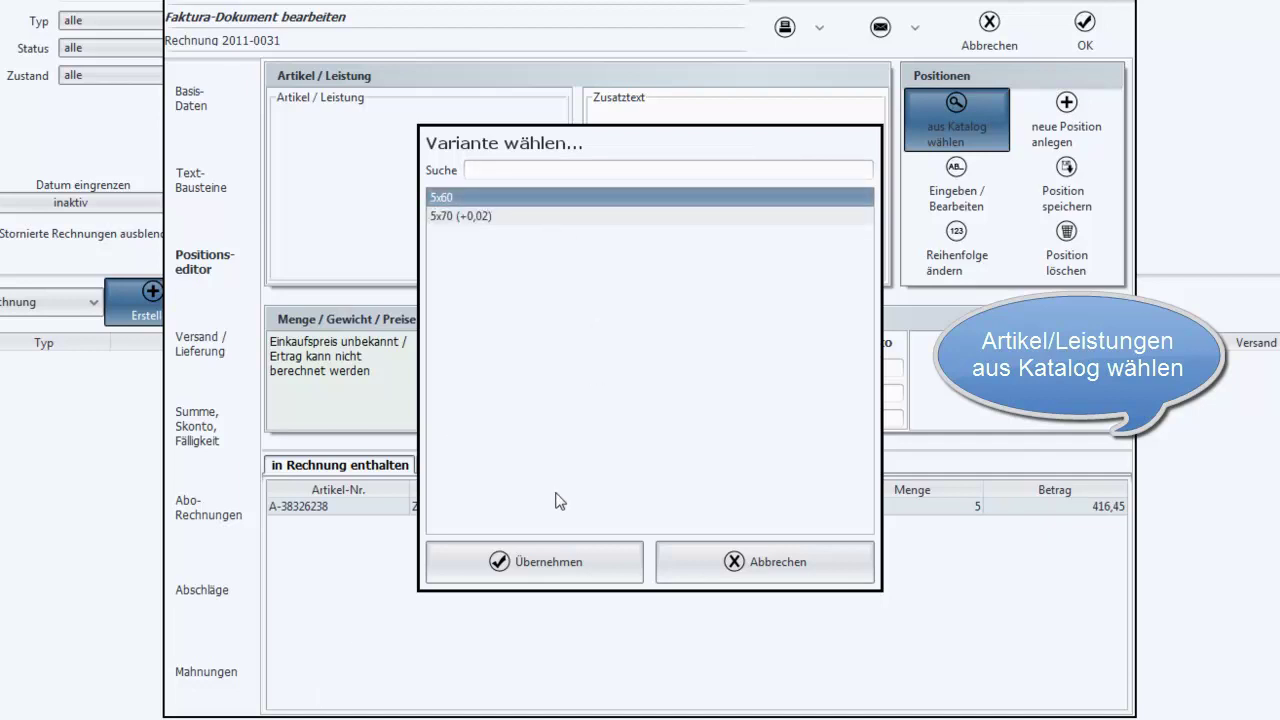
left_click(560, 576)
left_click(572, 346)
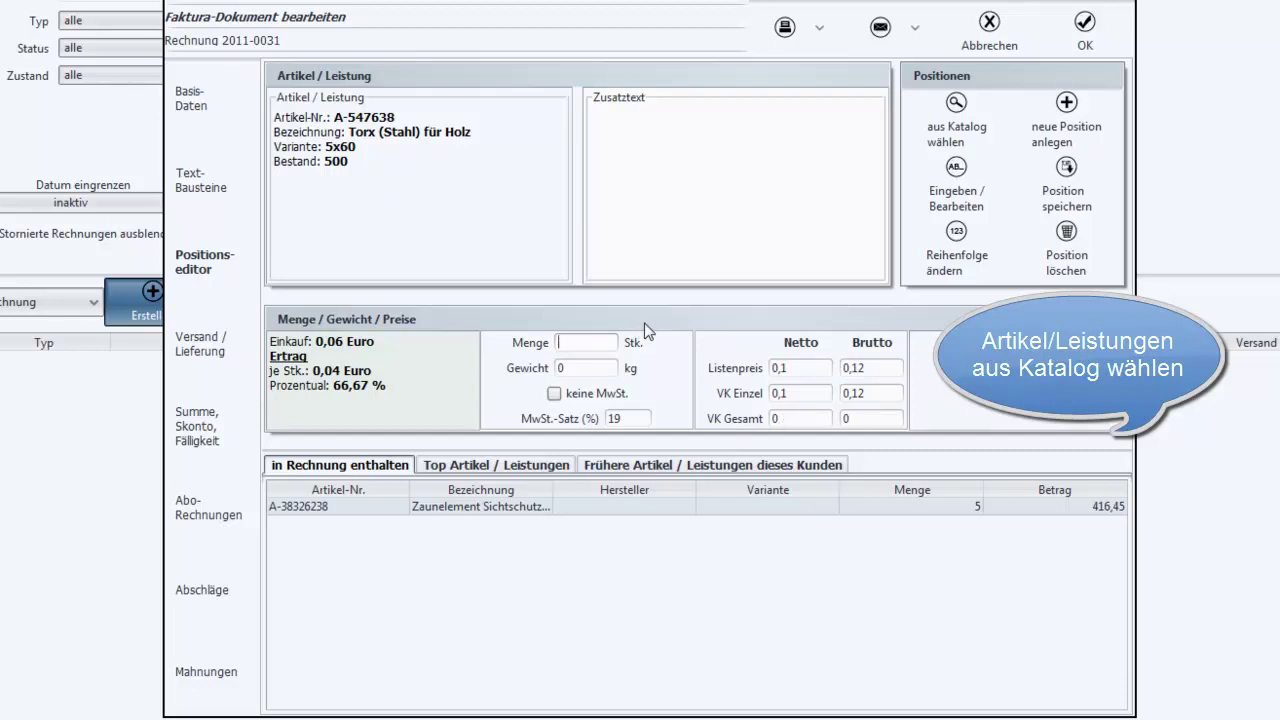
type("0")
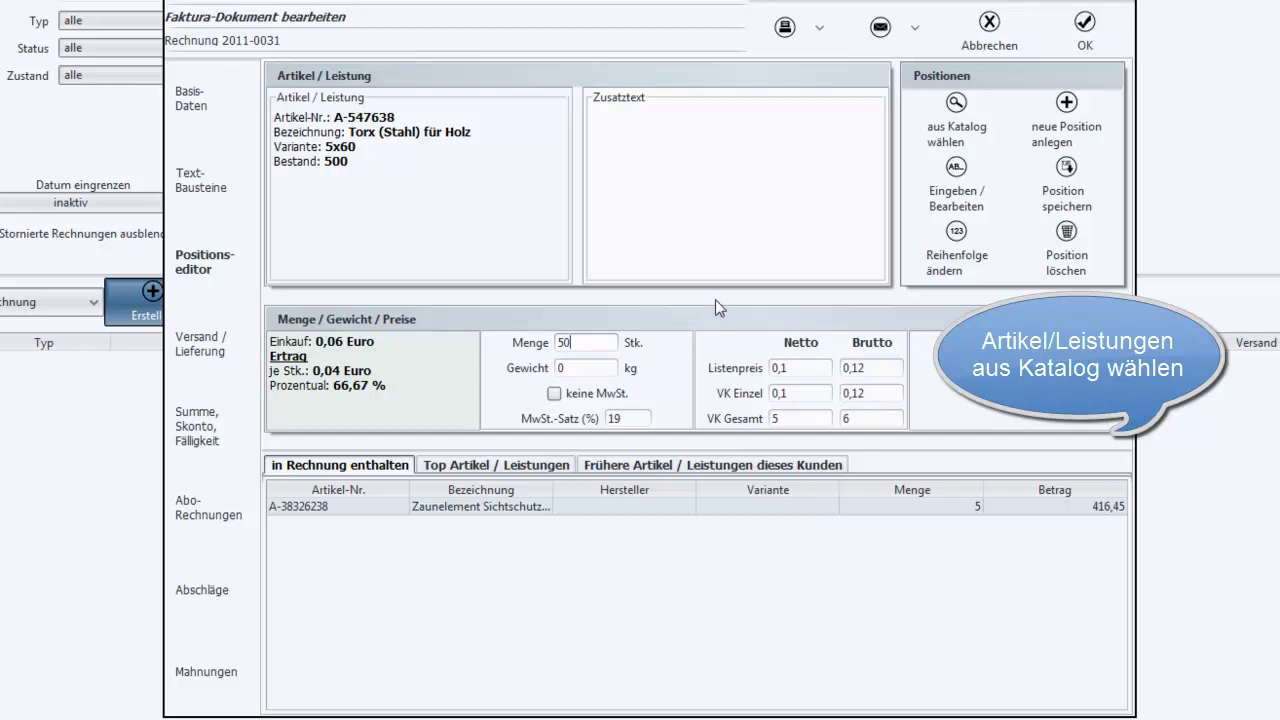
left_click(1068, 200)
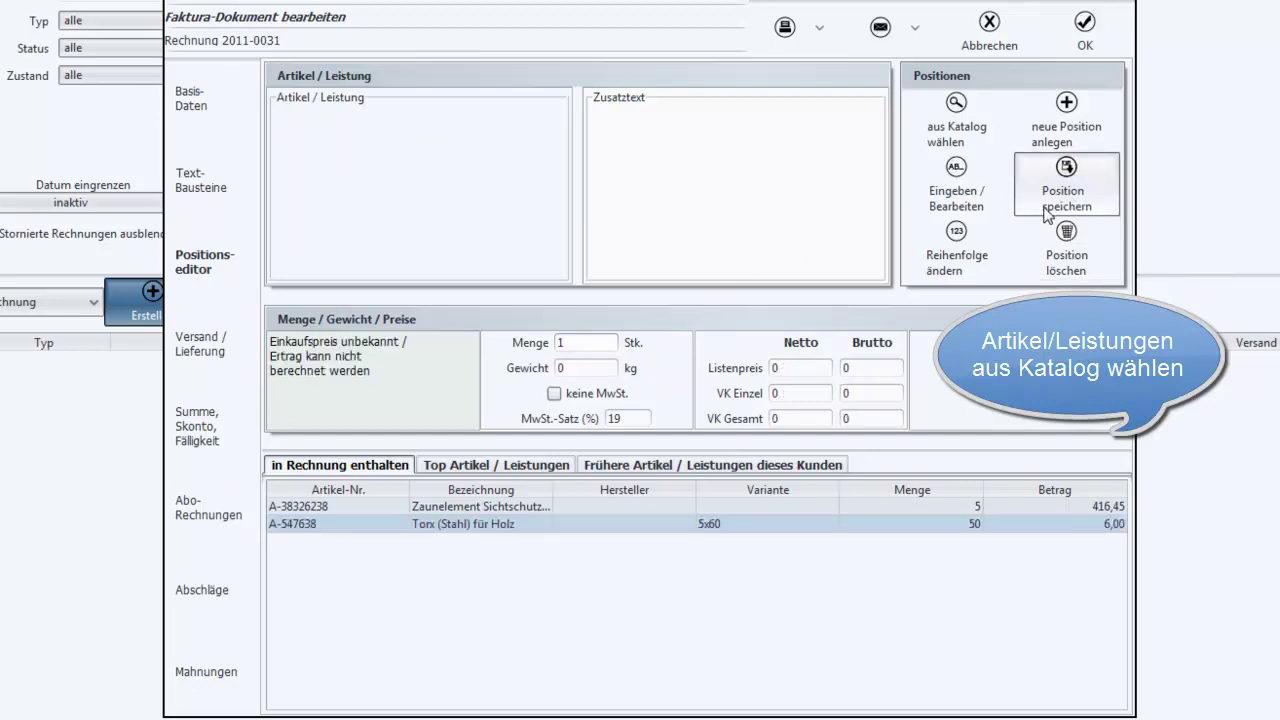
- Add 30 m of Kantholz 10x10 lfdm from the catalog's Holz category as an invoice position
left_click(975, 118)
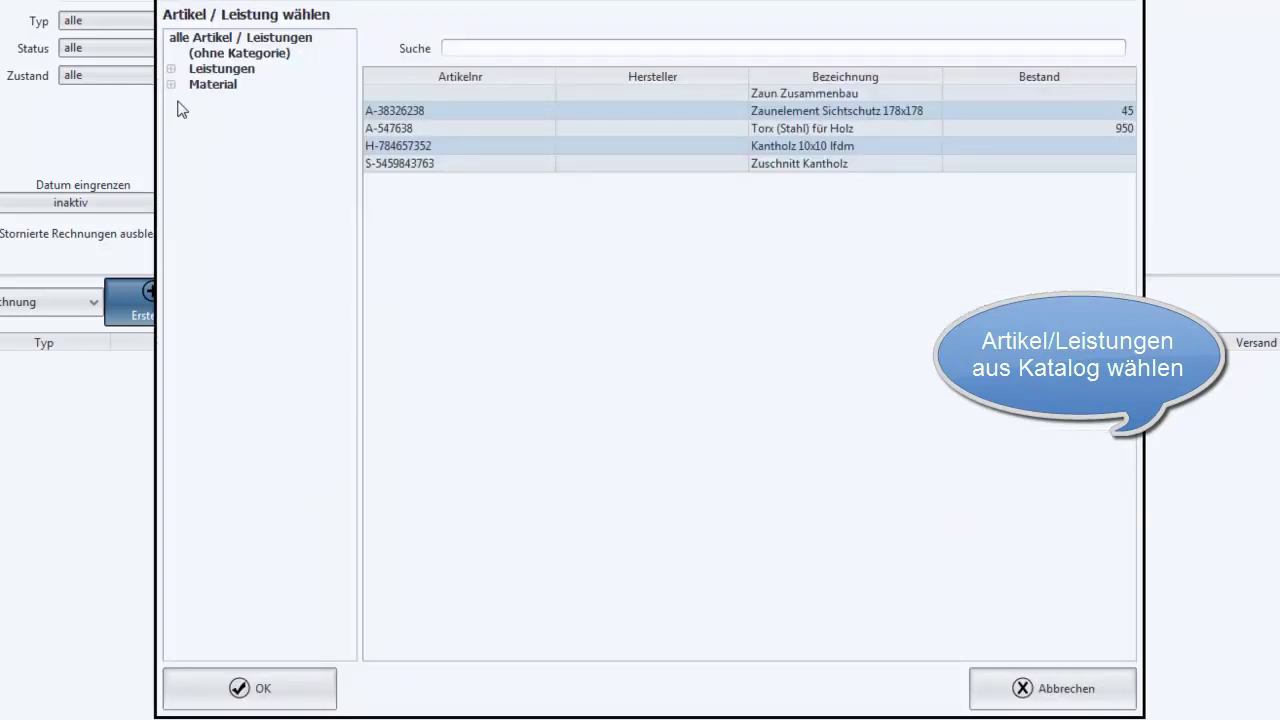
left_click(172, 86)
left_click(221, 116)
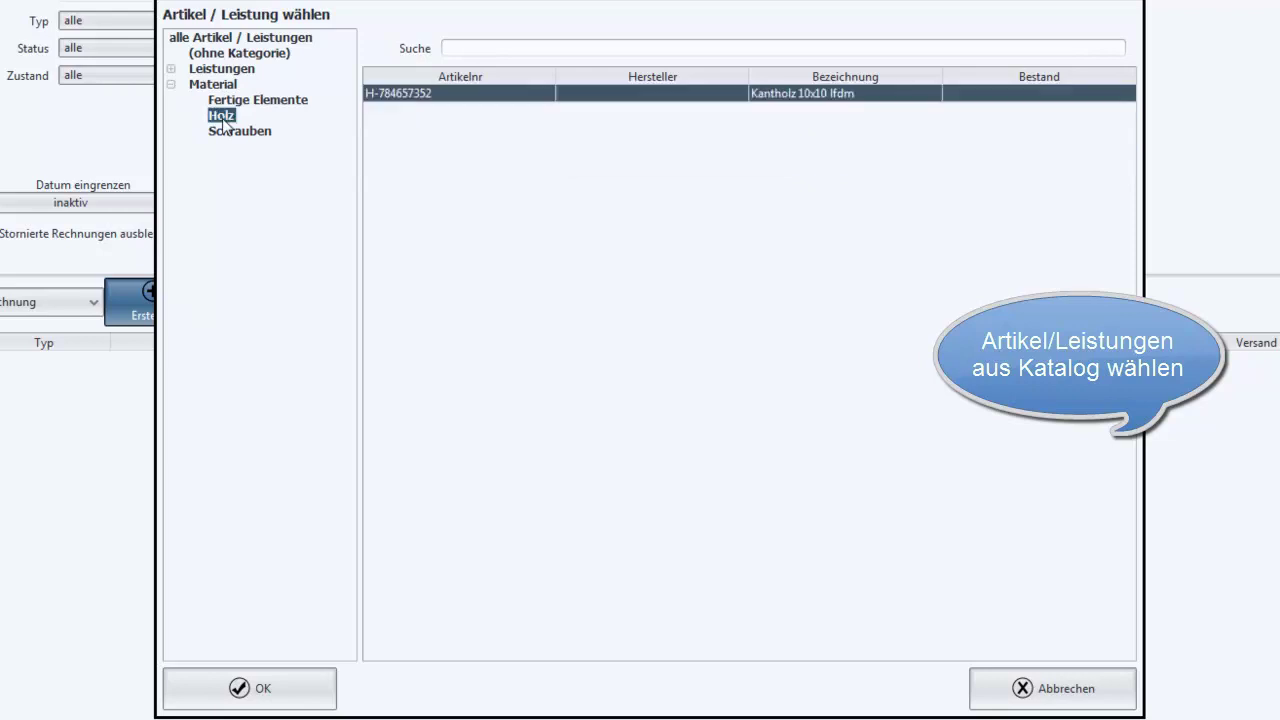
left_click(309, 688)
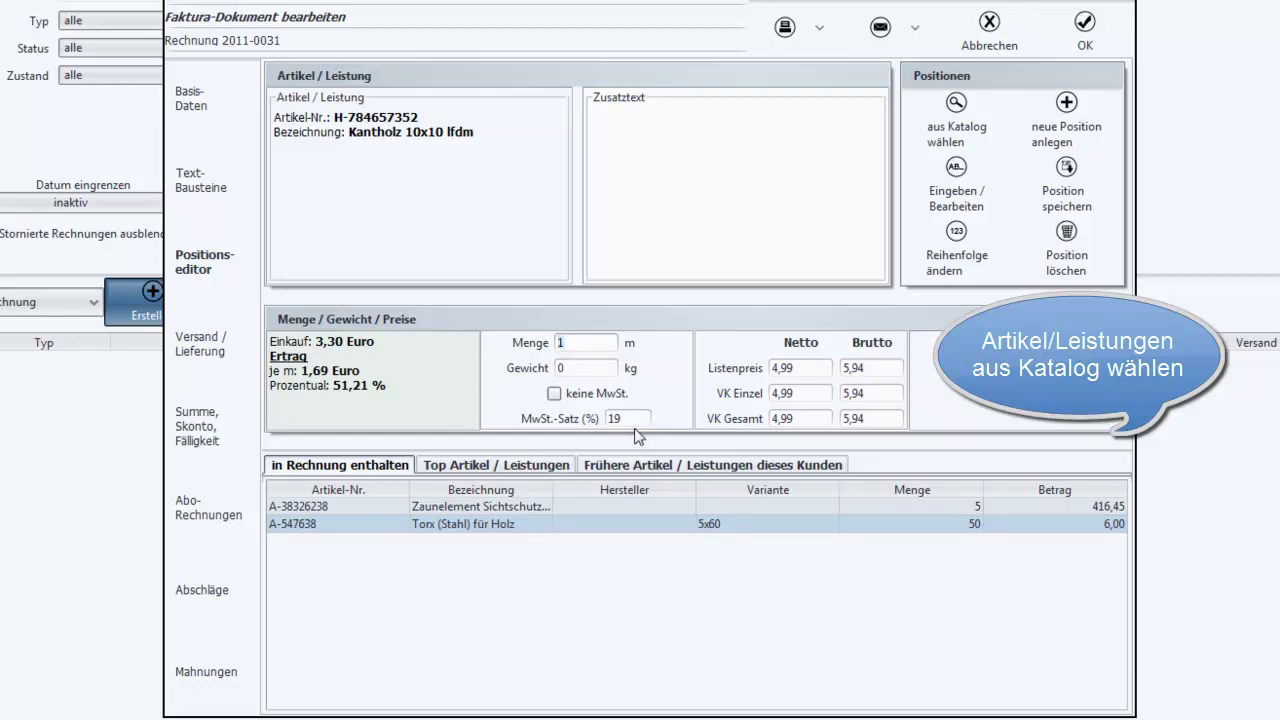
type("30")
left_click(1066, 199)
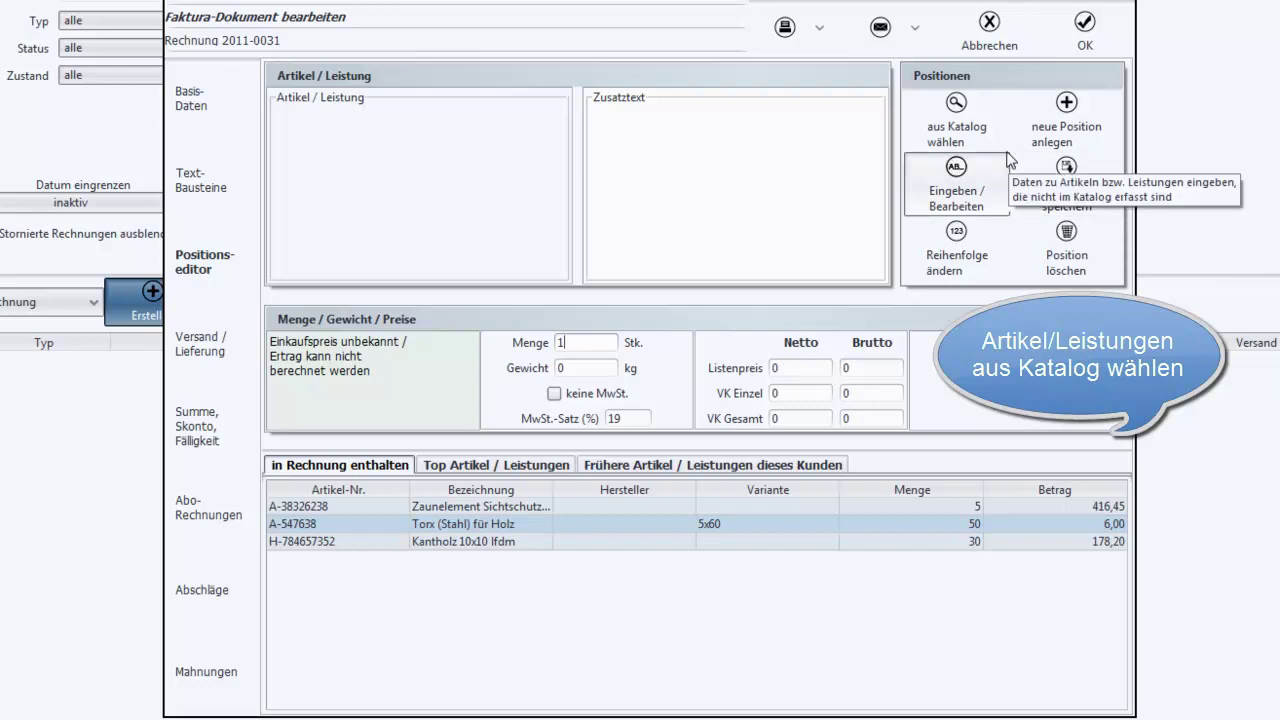
- Add 2 hours of the service Zuschnitt Kantholz from the catalog's Sägearbeiten category as an invoice position
left_click(975, 126)
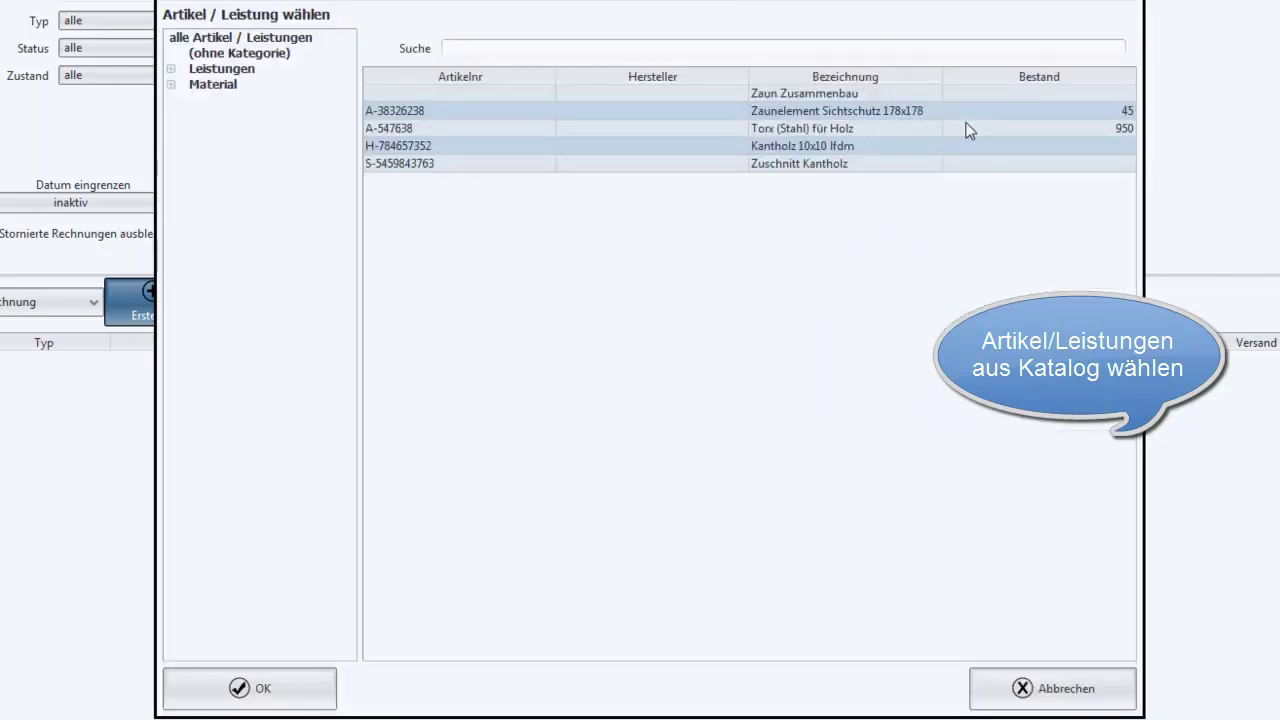
left_click(171, 70)
left_click(246, 86)
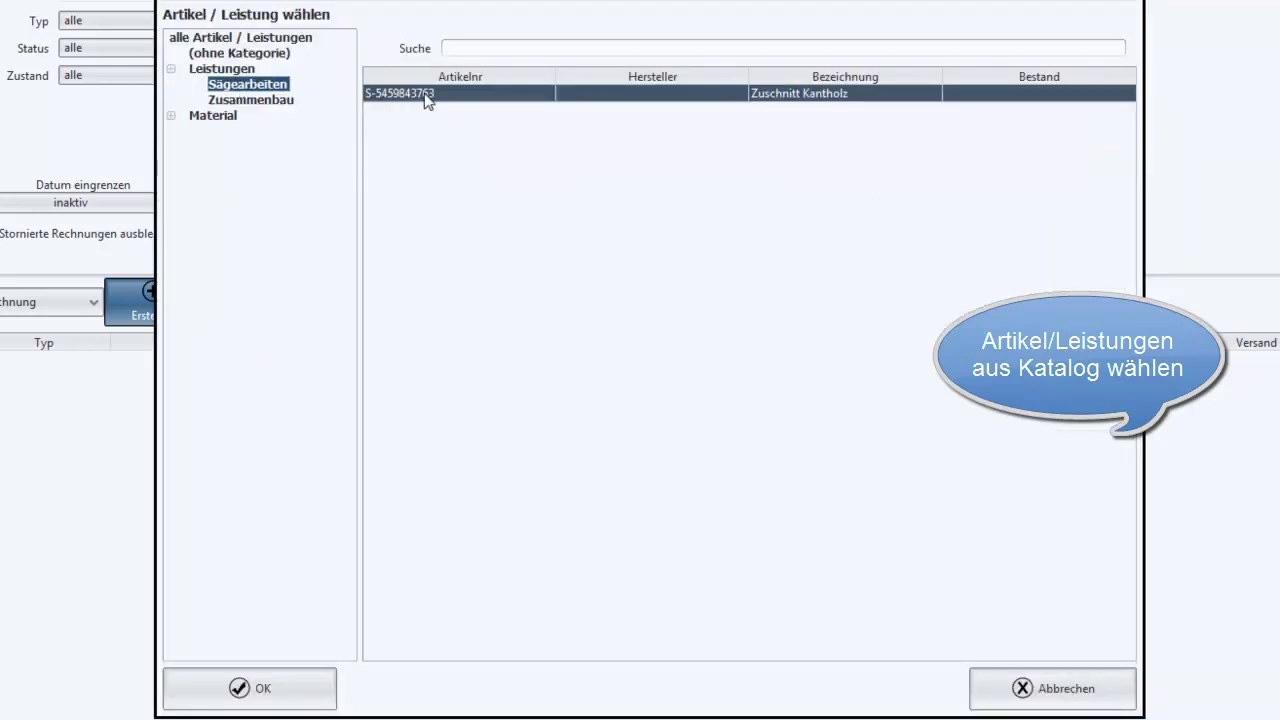
left_click(309, 690)
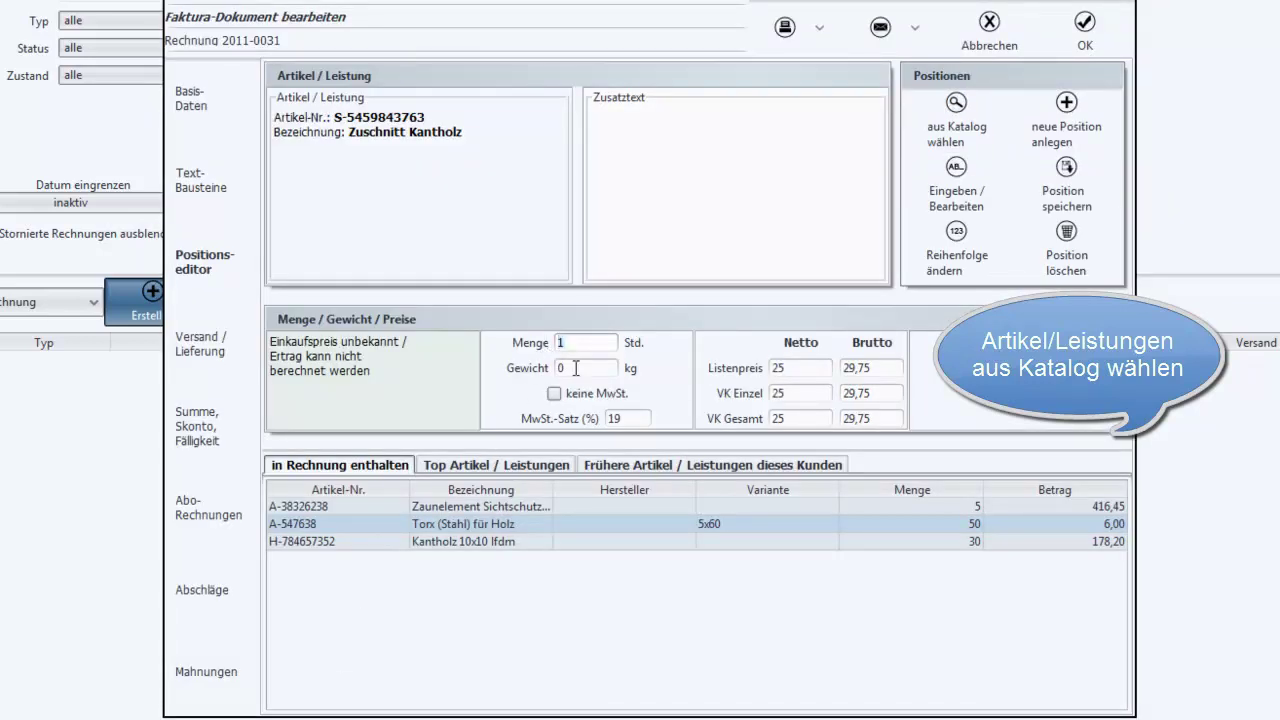
type("2")
left_click(1068, 190)
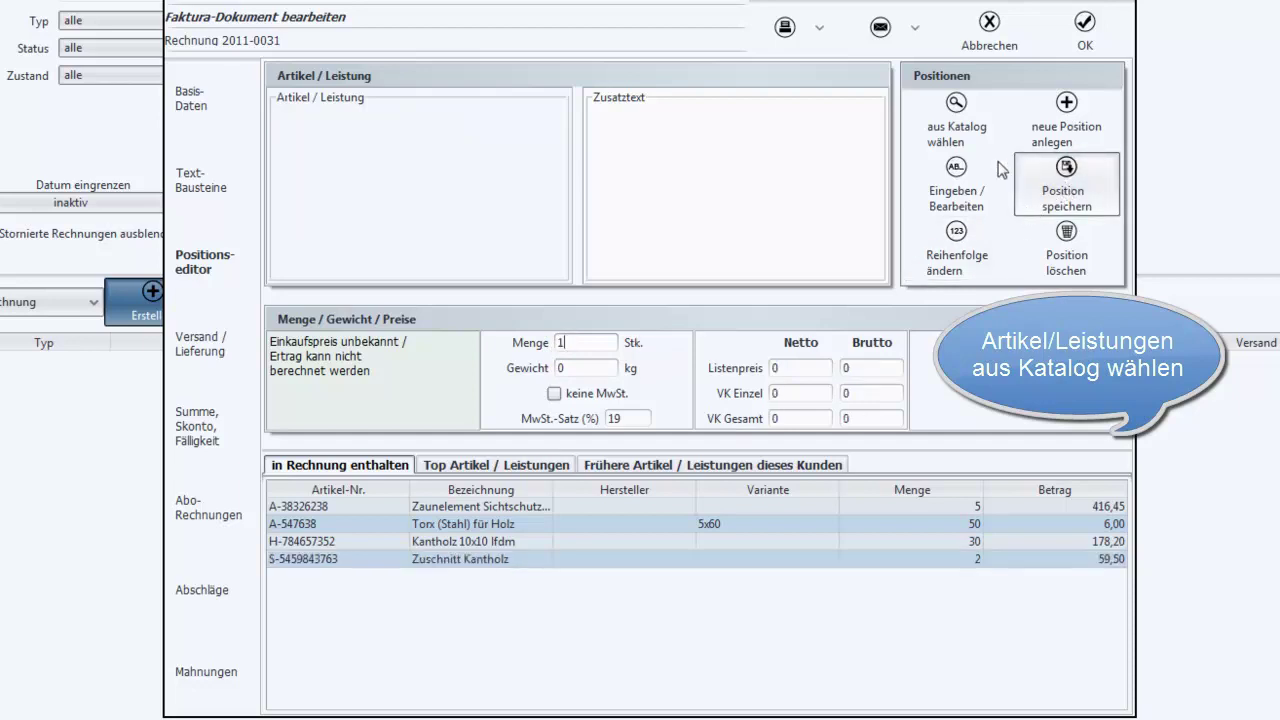
- Add 10 pieces of the service Zaun Zusammenbau from the catalog's Zusammenbau category as an invoice position
left_click(956, 112)
left_click(172, 70)
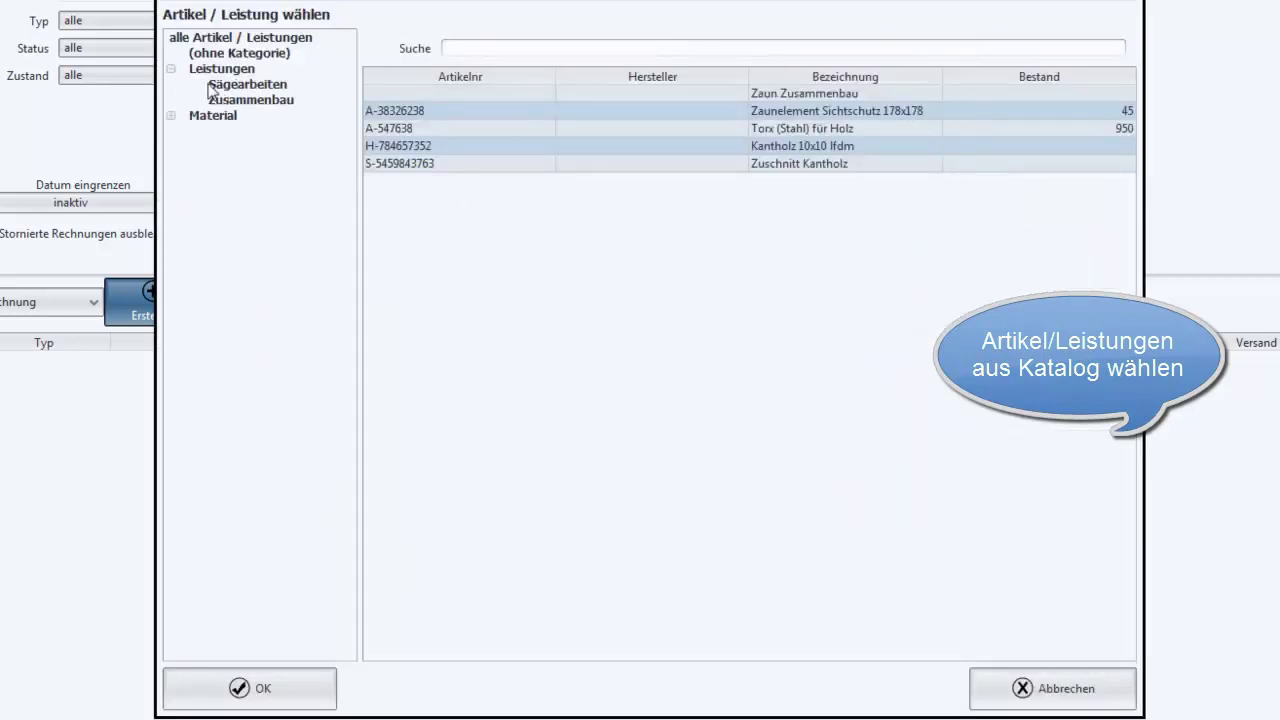
left_click(232, 100)
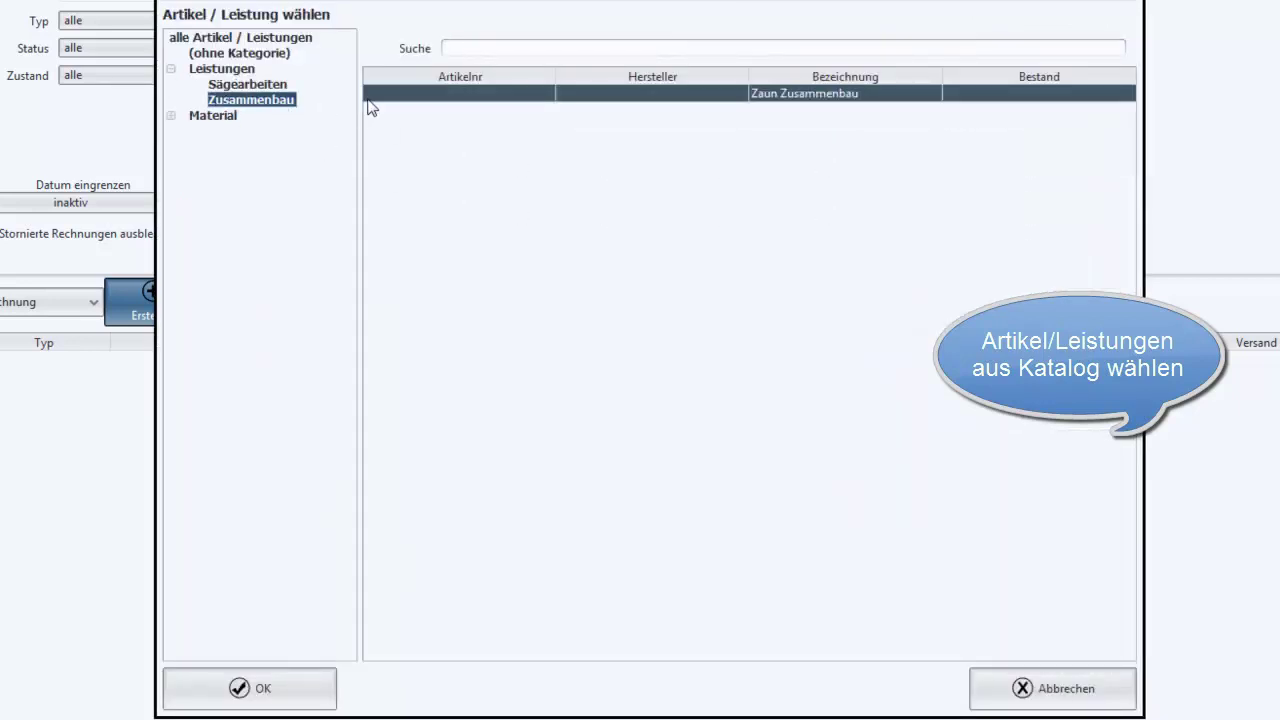
left_click(281, 697)
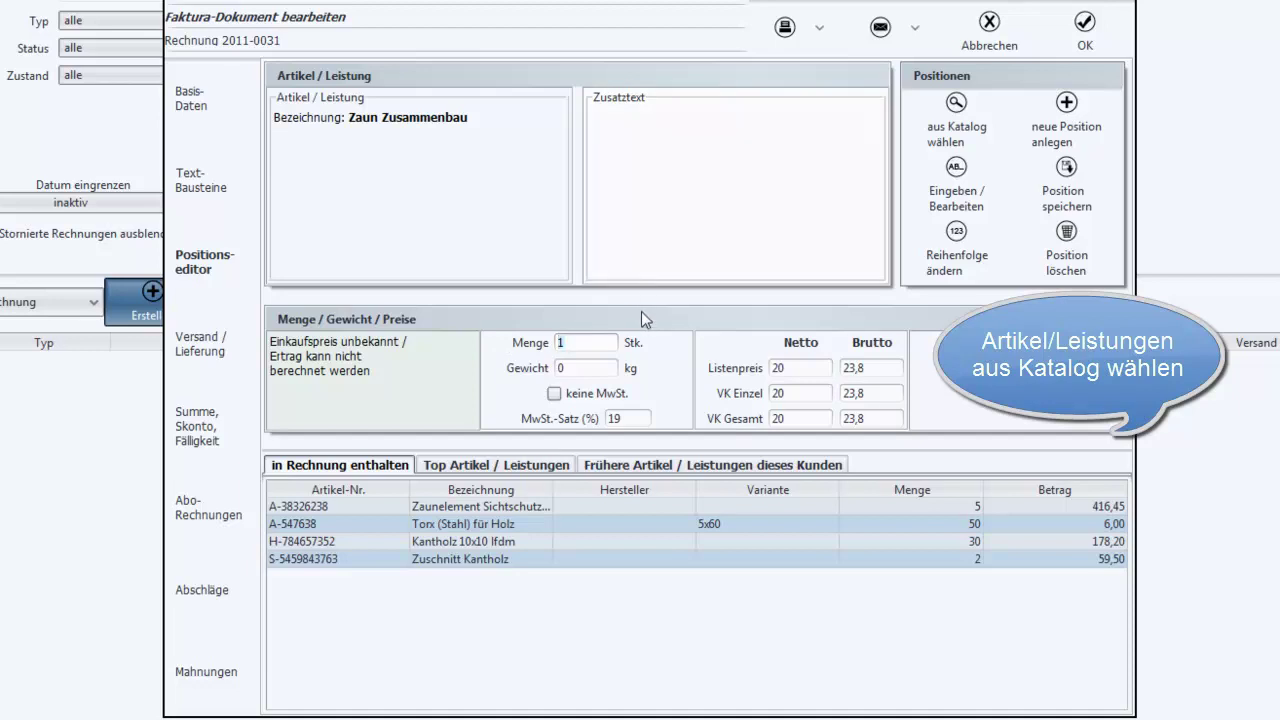
type("0")
left_click(1062, 188)
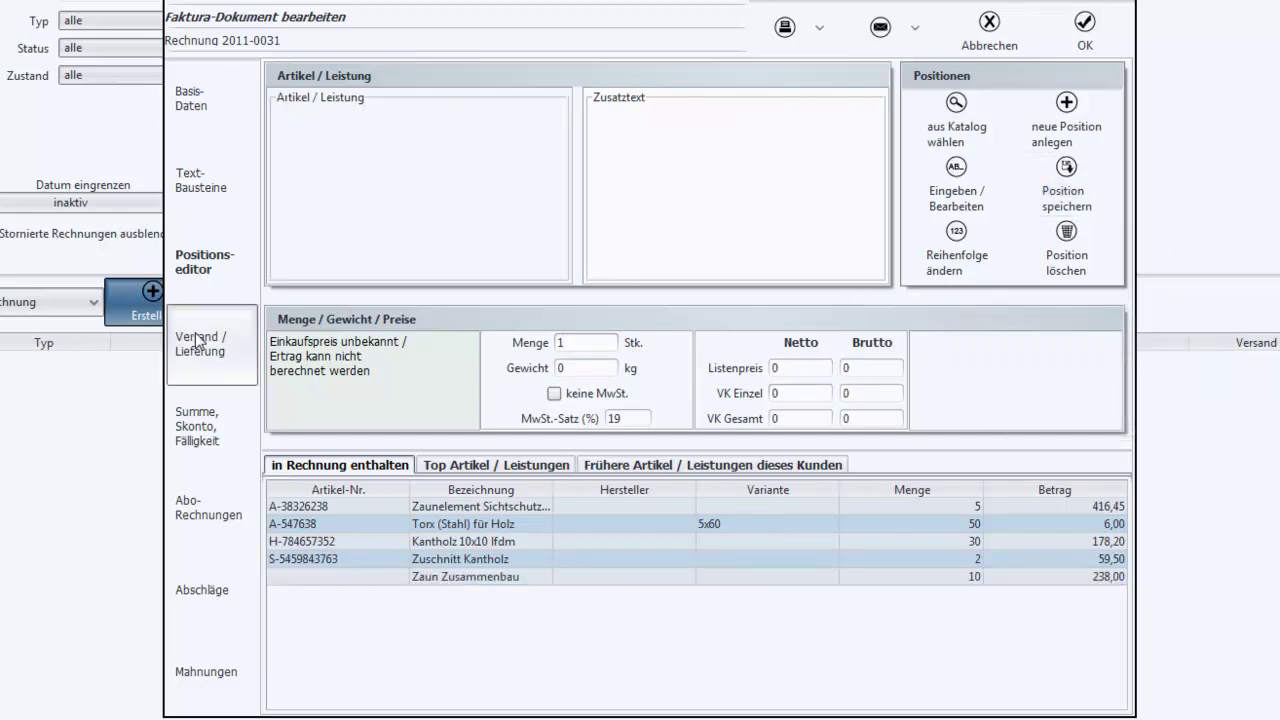
- Set the invoice due in 7 days with a 5 % Skonto granted until 05.02.2011, and save the invoice
left_click(196, 440)
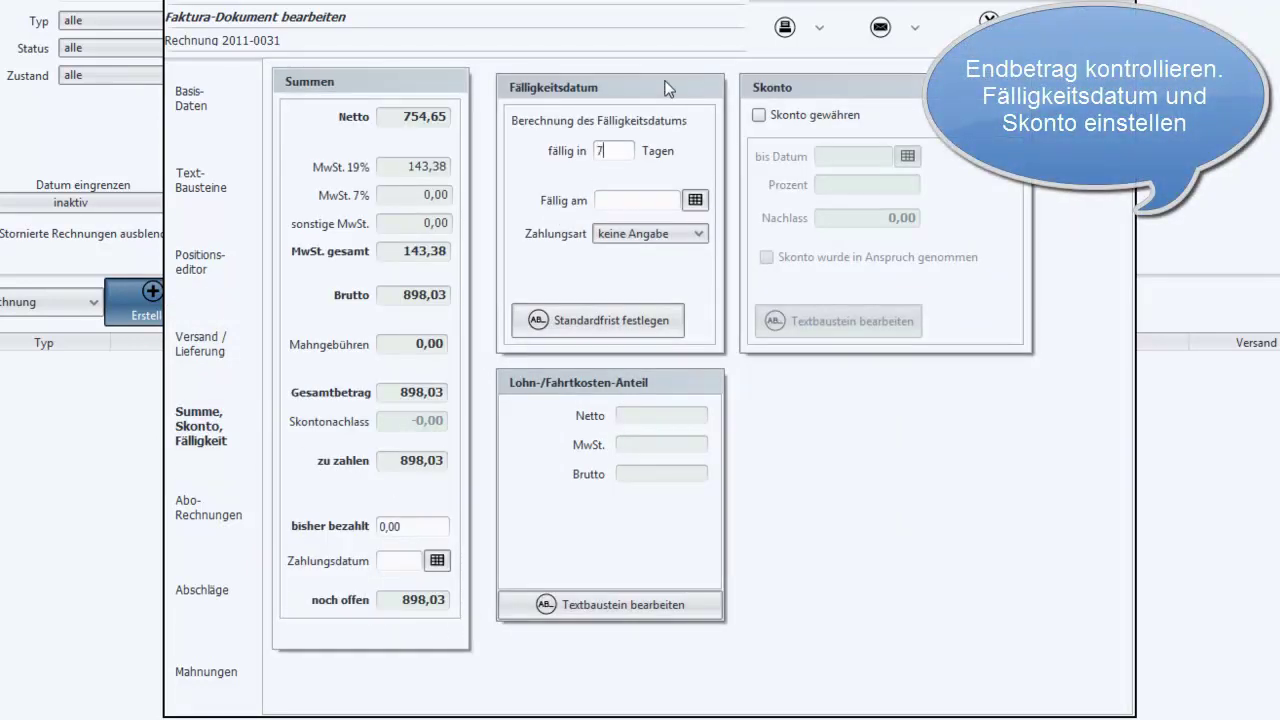
left_click(759, 115)
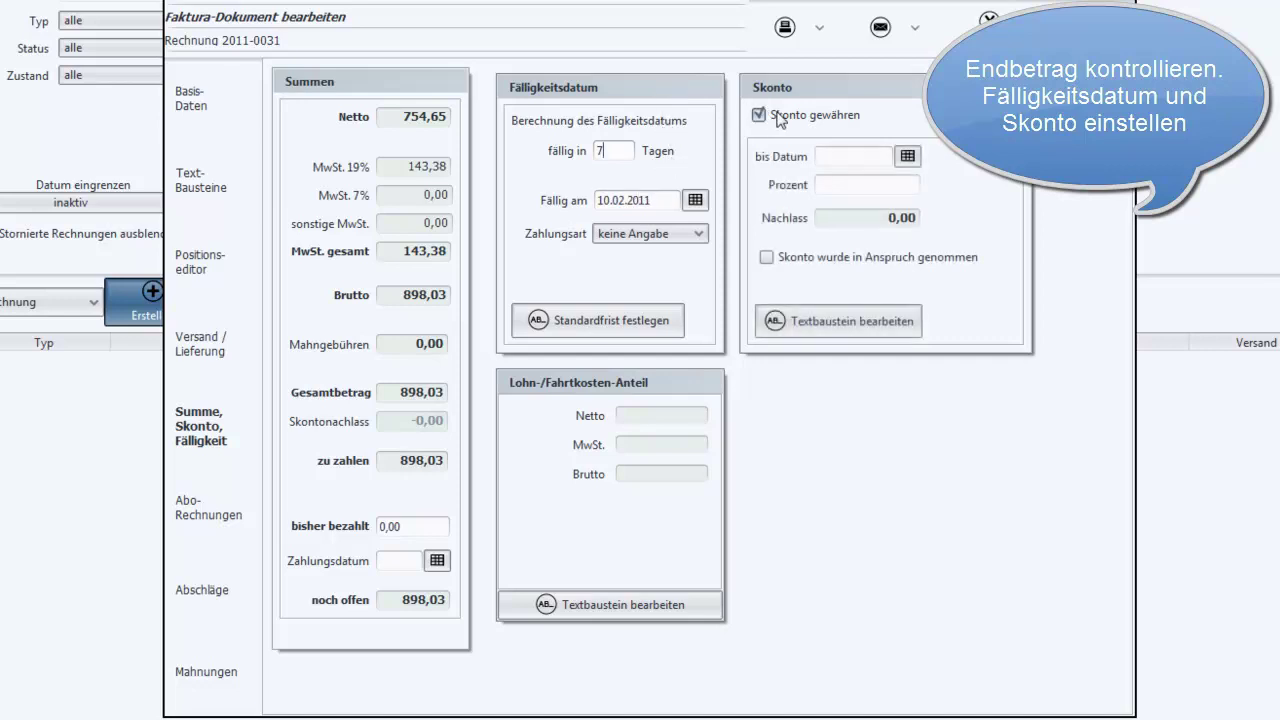
left_click(841, 152)
type("05")
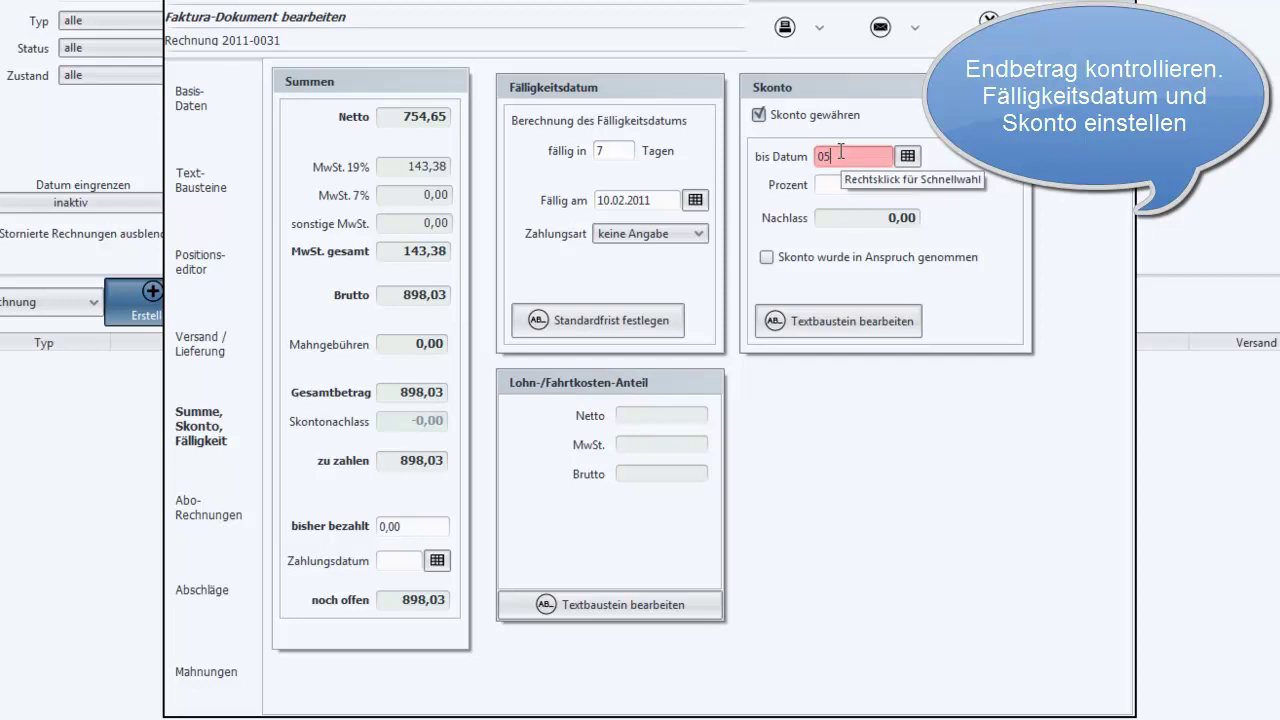
type(".02.2011")
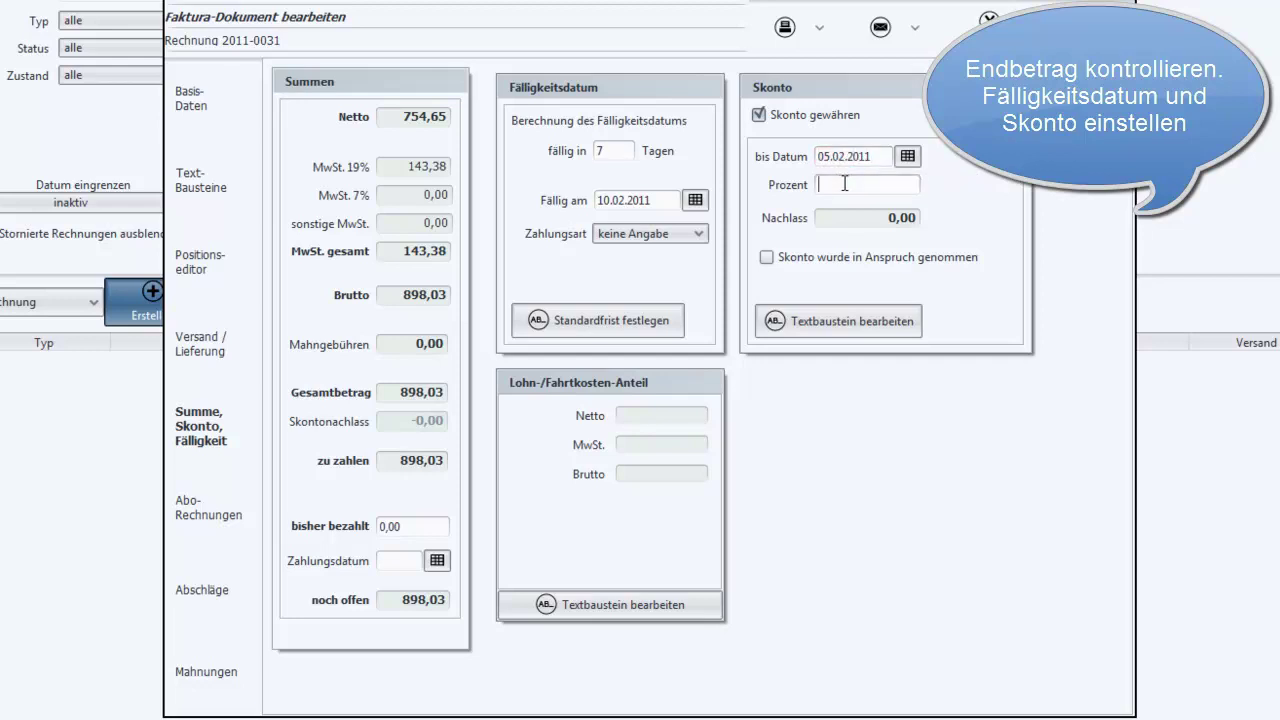
type("5")
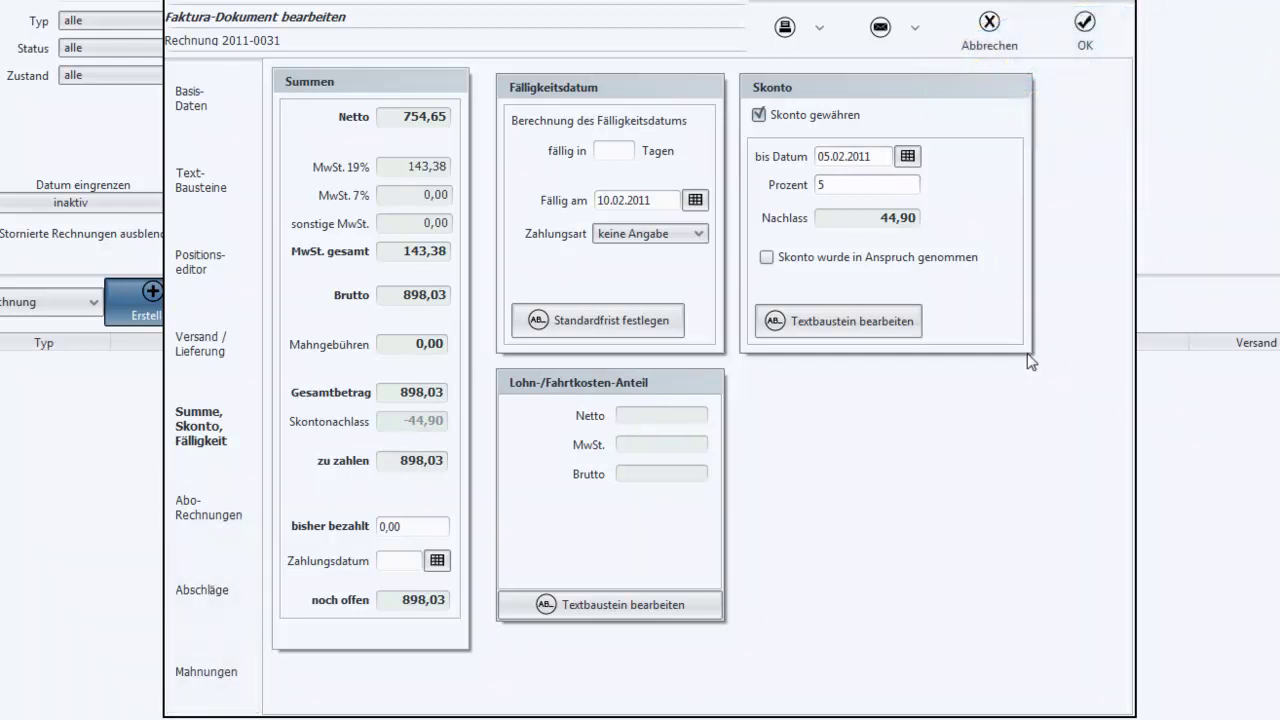
left_click(1088, 40)
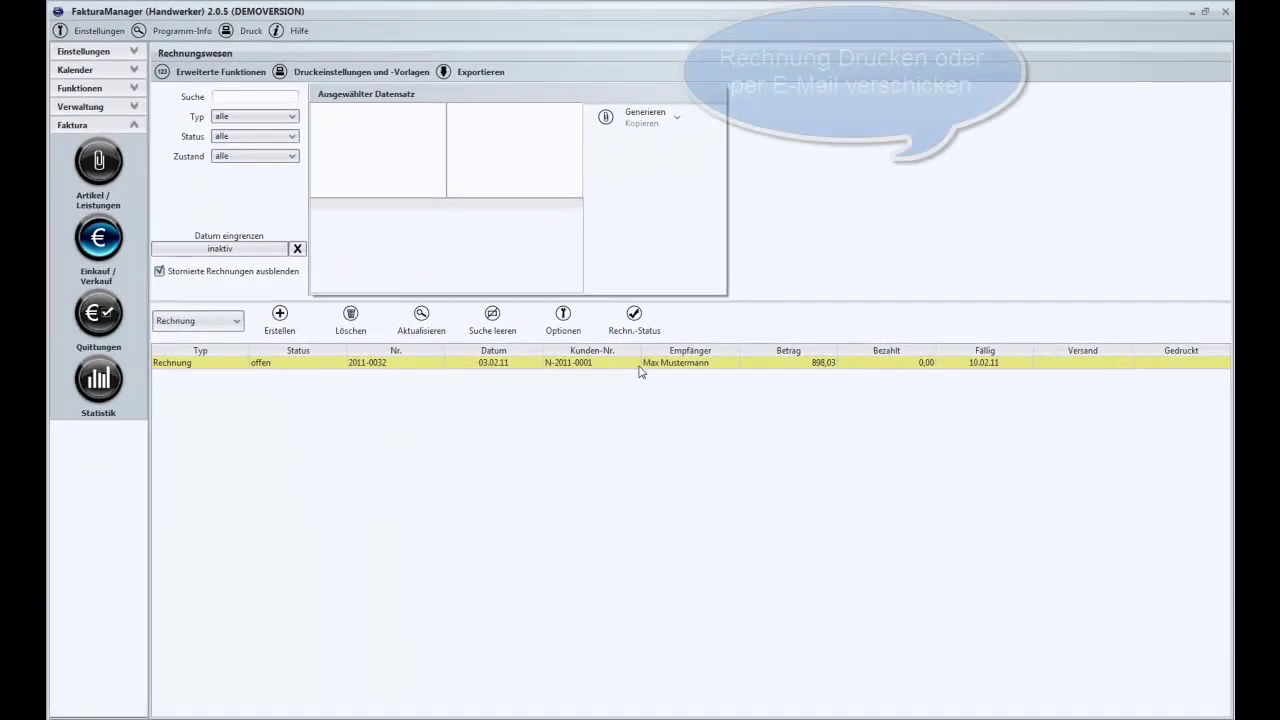
- Output the saved invoice as a document in OpenOffice.org Writer and export all its pages as a PDF into the print folder
left_click(620, 362)
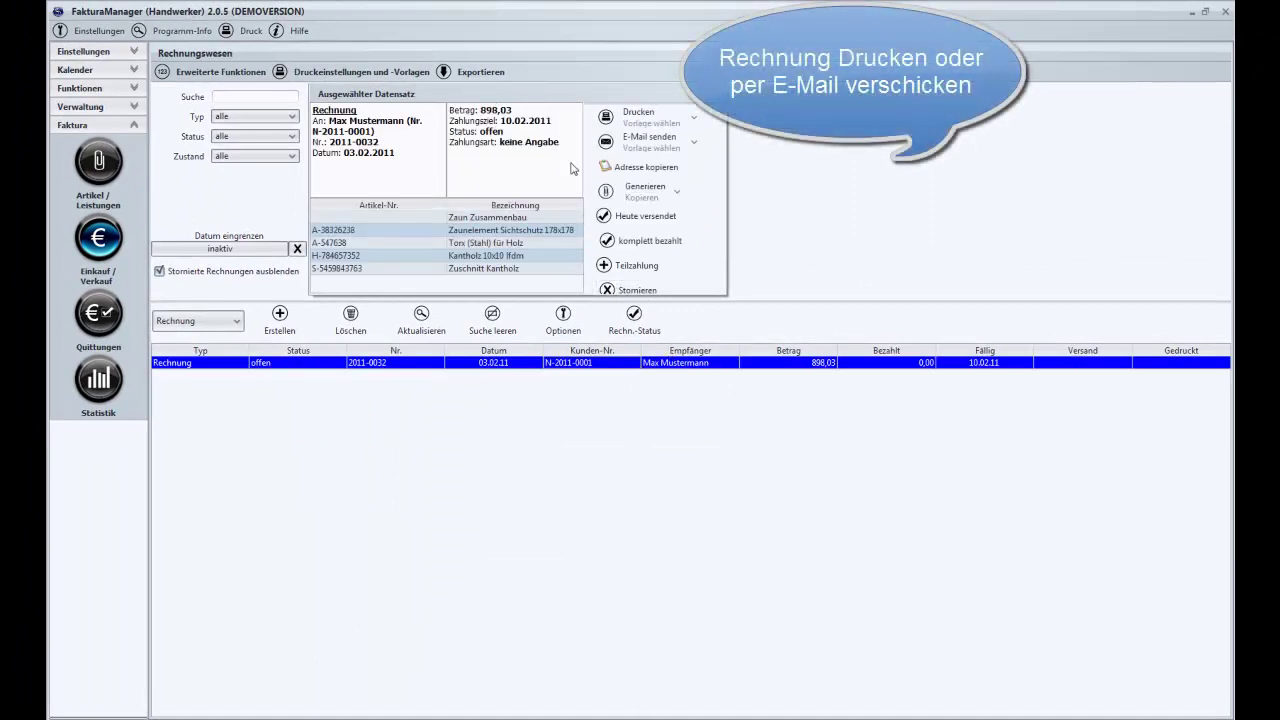
left_click(676, 119)
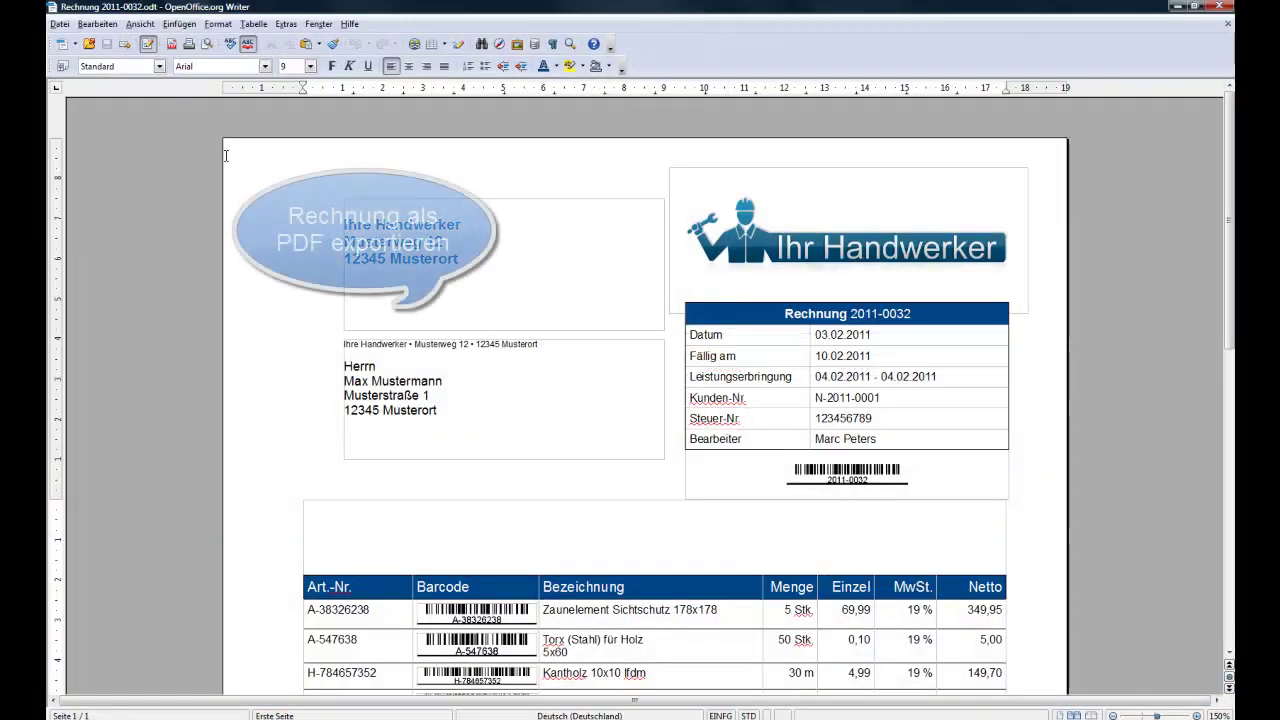
left_click(62, 24)
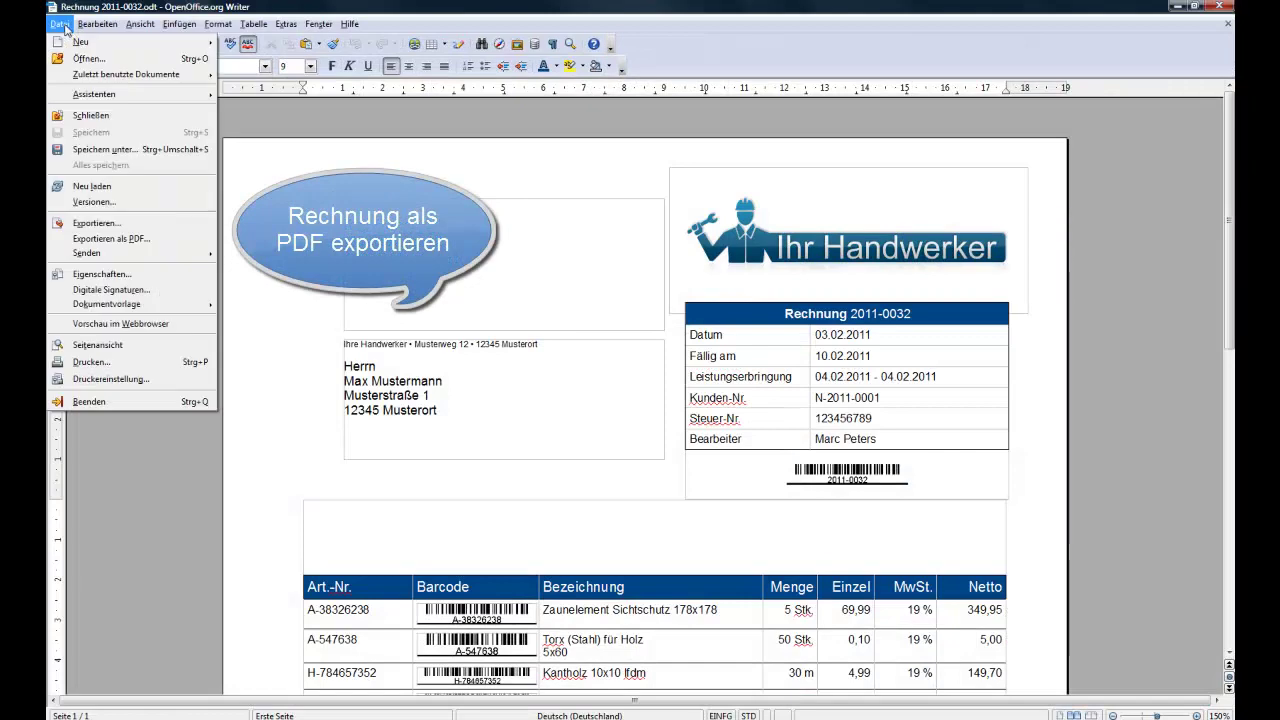
left_click(110, 238)
left_click(603, 535)
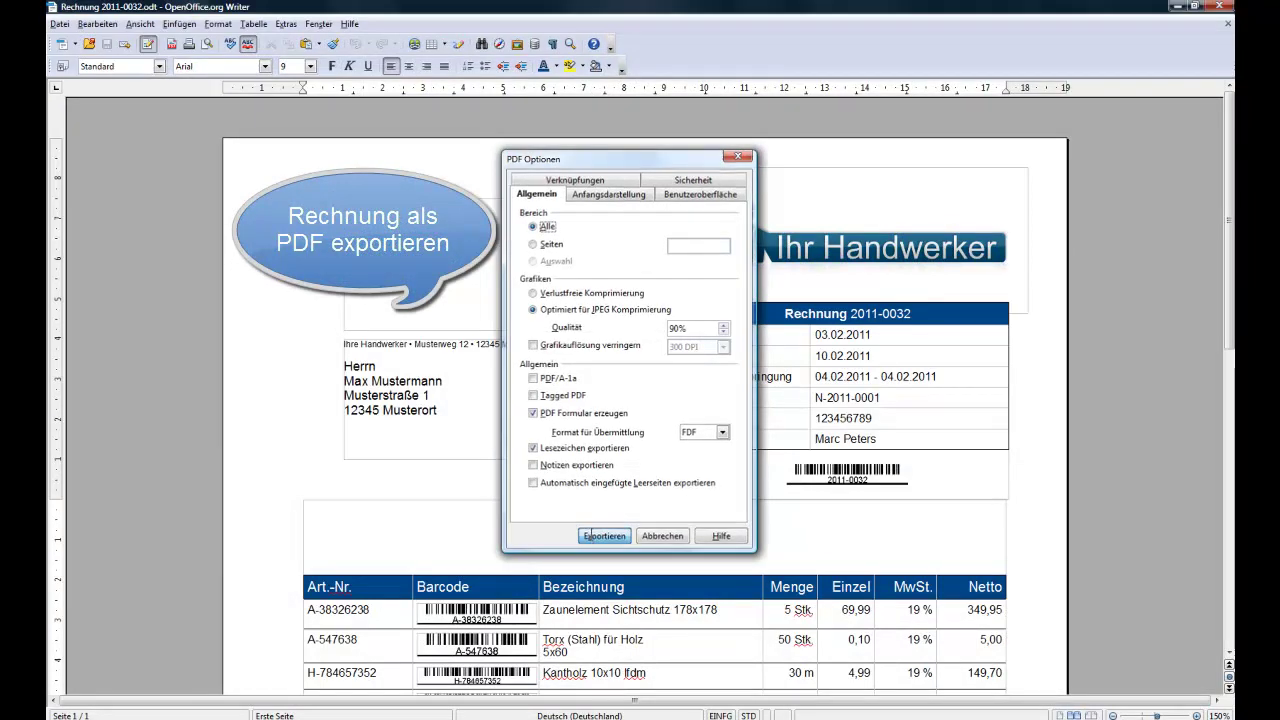
left_click(369, 120)
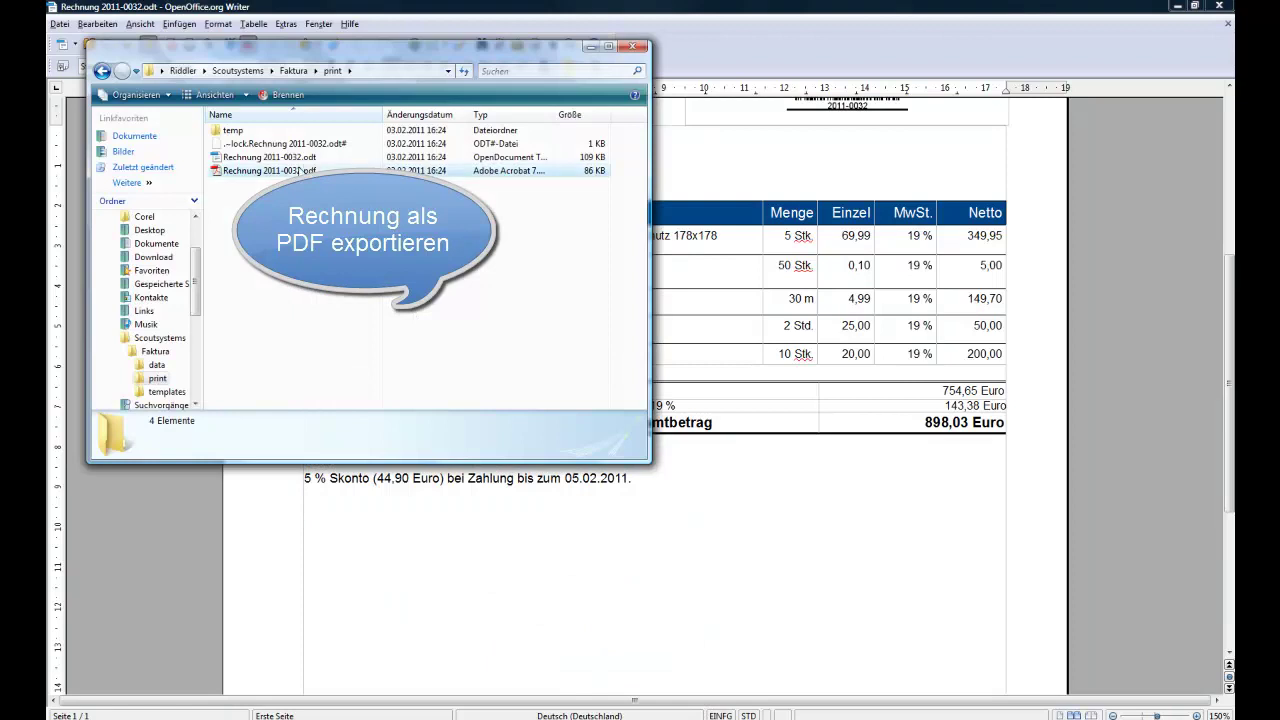
- Open the exported invoice PDF in Adobe Reader and examine its header, positions, totals, Skonto note and footer up close
left_click(299, 171)
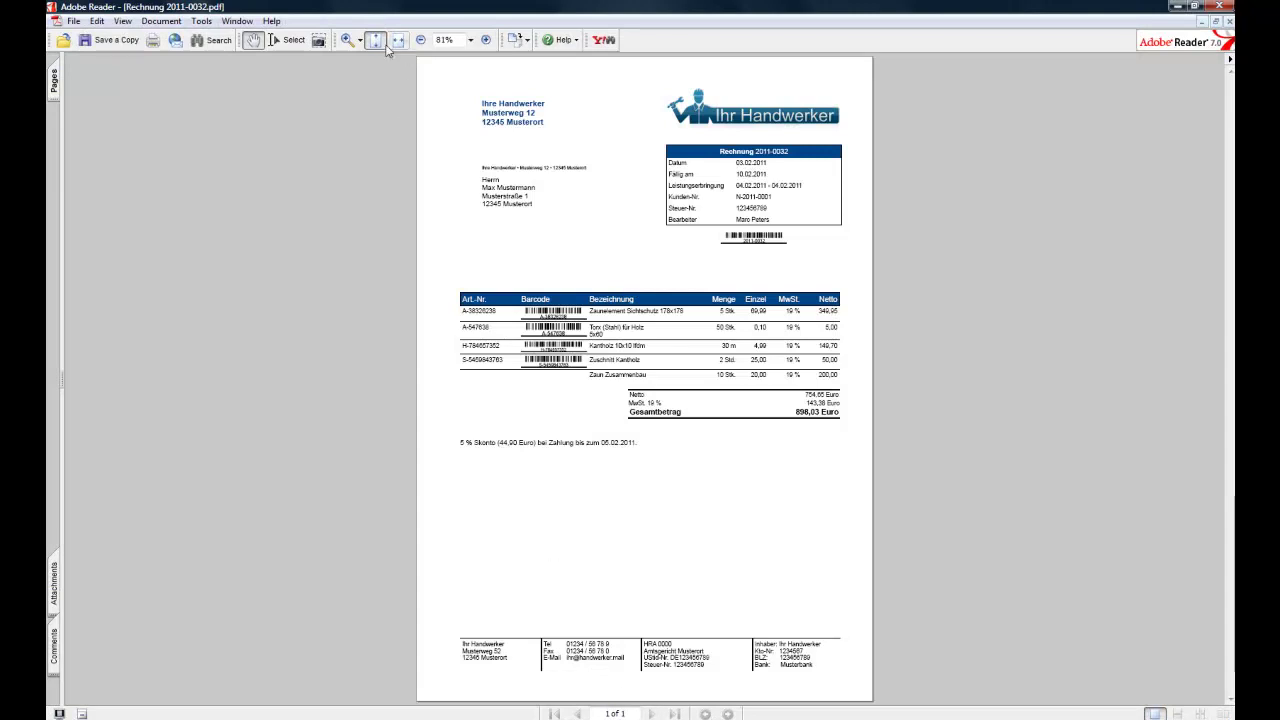
left_click(485, 42)
left_click(485, 42)
left_click(485, 40)
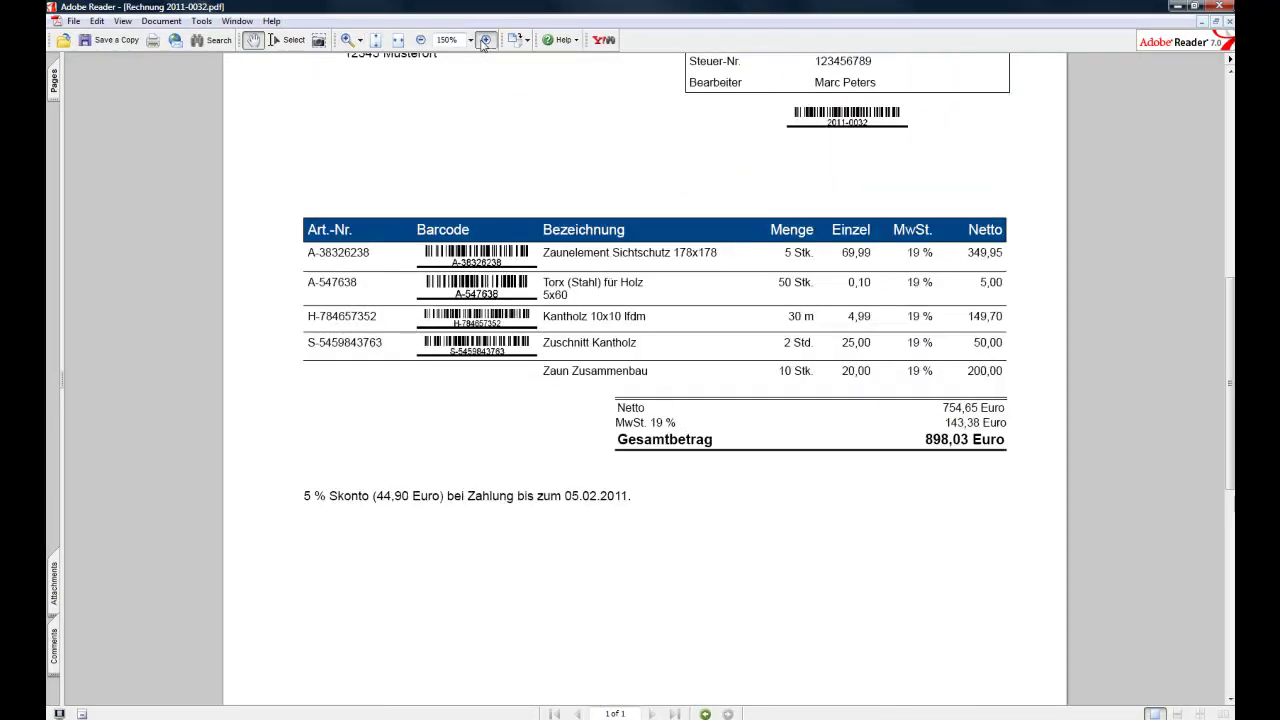
left_click(485, 40)
scroll(1080, 430, "up", 3)
scroll(1108, 433, "up", 8)
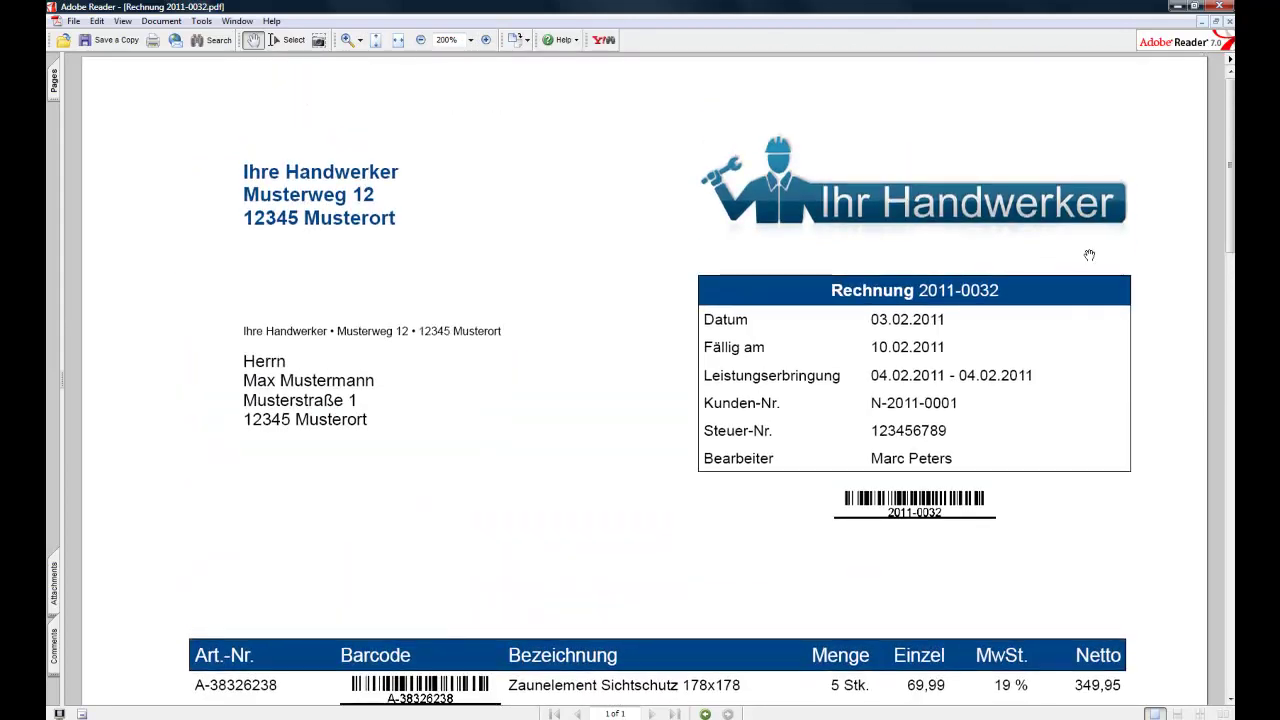
left_click_drag(1229, 180, 1232, 568)
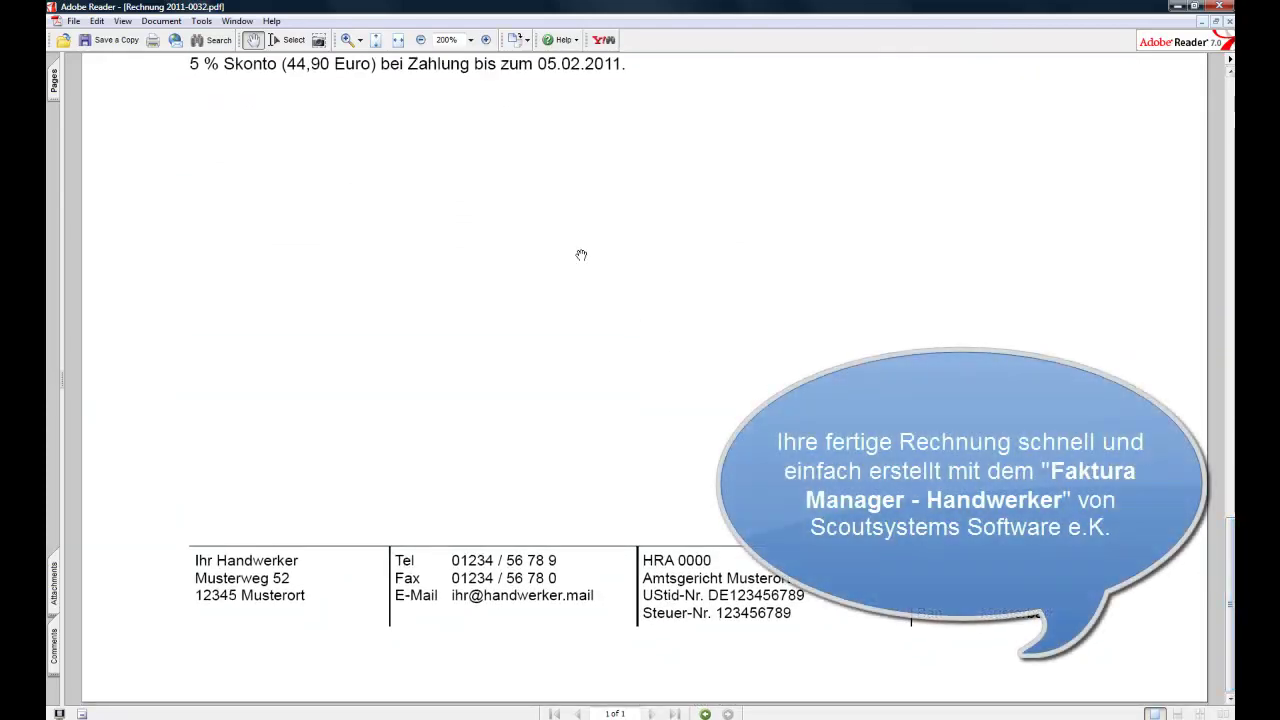
left_click(420, 40)
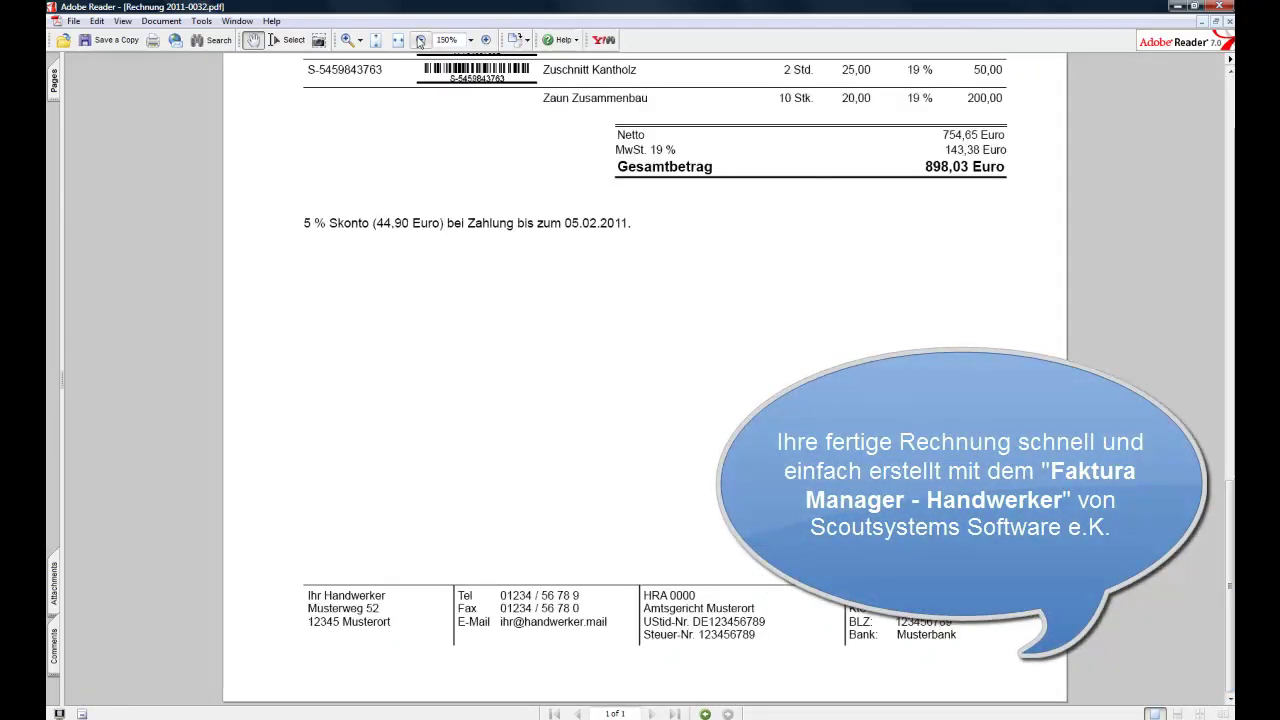
left_click(420, 40)
left_click(420, 40)
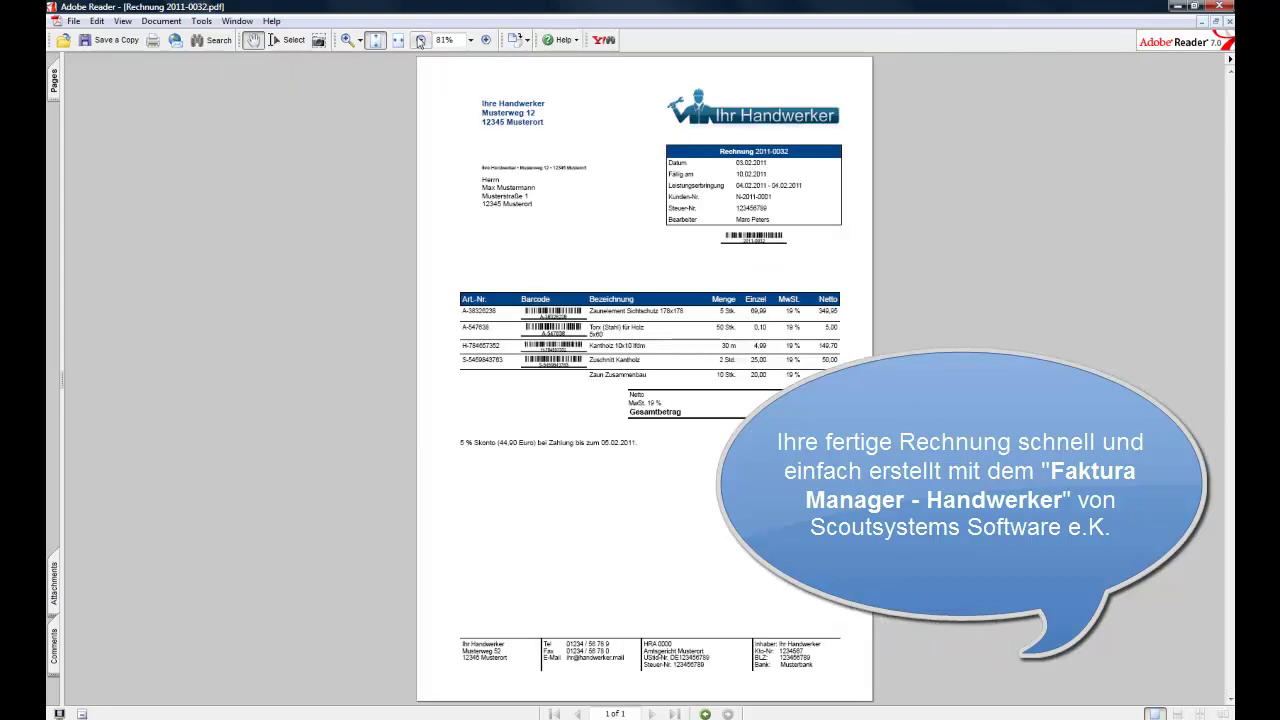